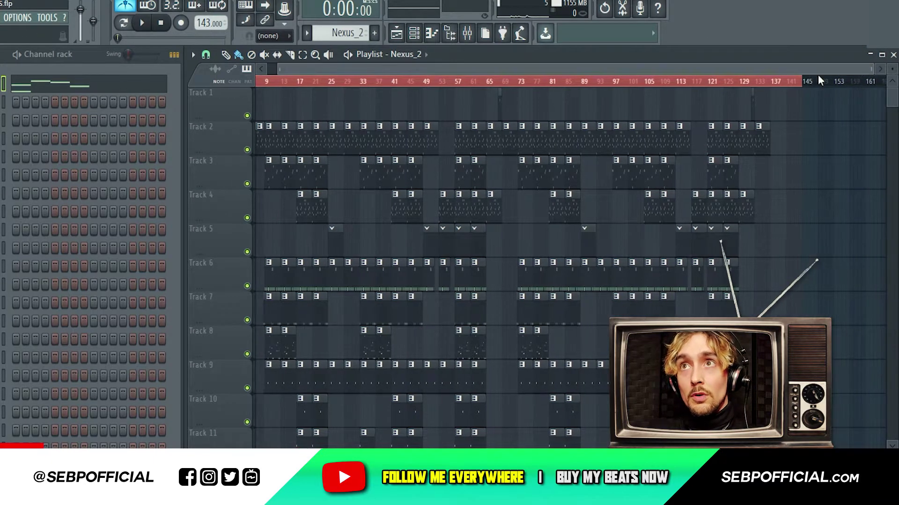
Step: Zoom the playlist so bars 1–55 fill the view and clip names are readable
left_click_drag(869, 71, 479, 124)
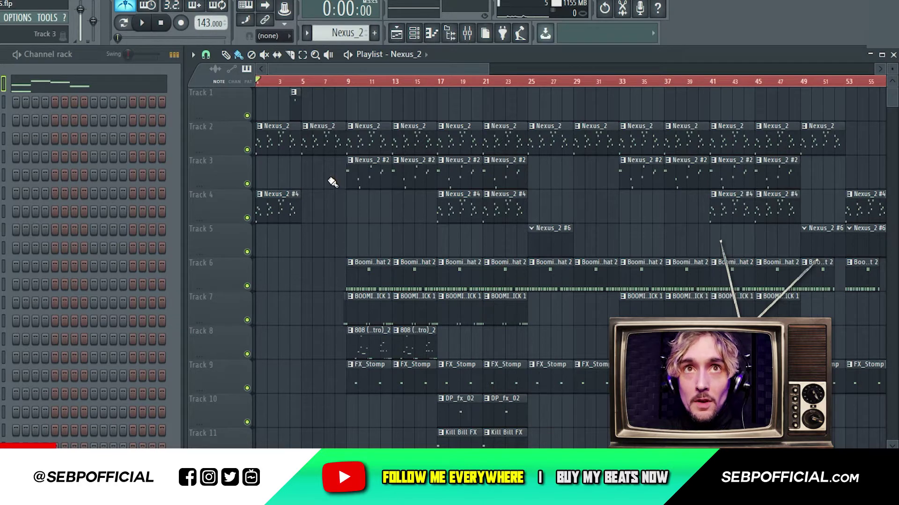
Step: Open the Nexus_2 pattern in the Piano roll and play its melody notes
double_click(271, 144)
left_click_drag(414, 241, 550, 172)
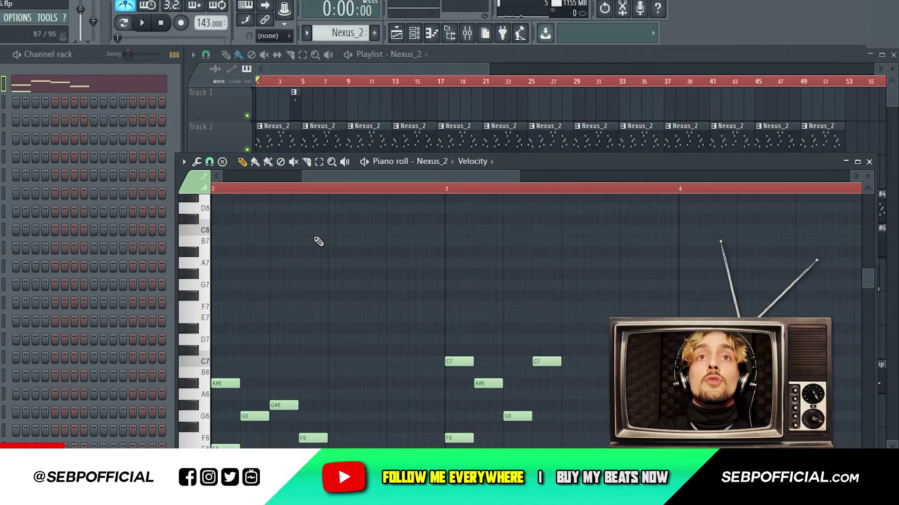
left_click_drag(360, 177, 241, 183)
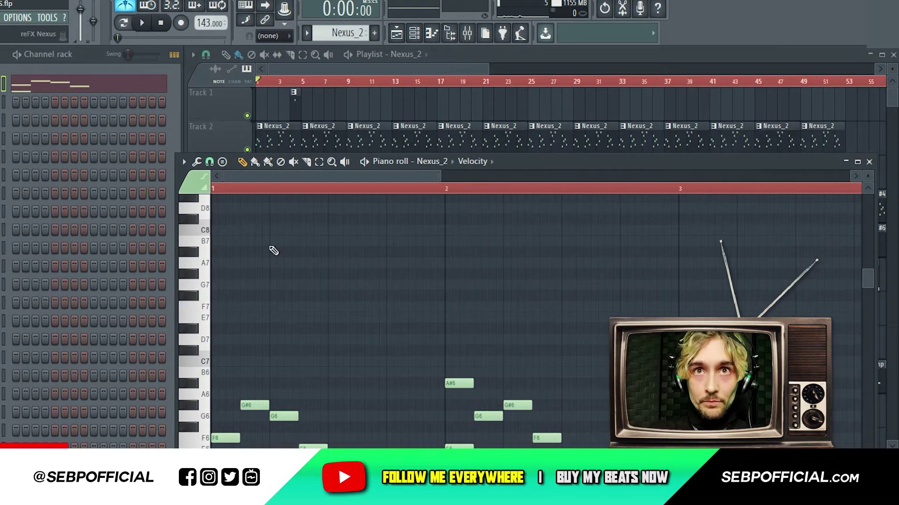
scroll(552, 276, "down", 4)
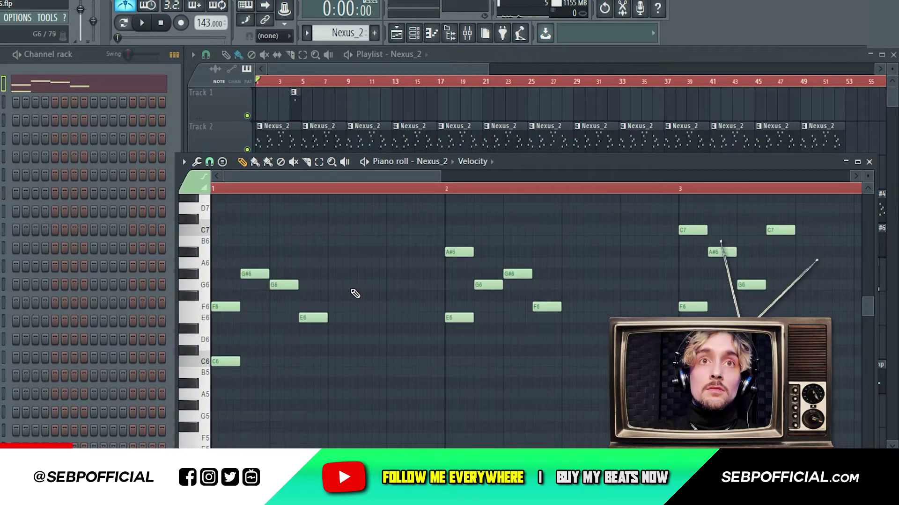
key("space")
key("space")
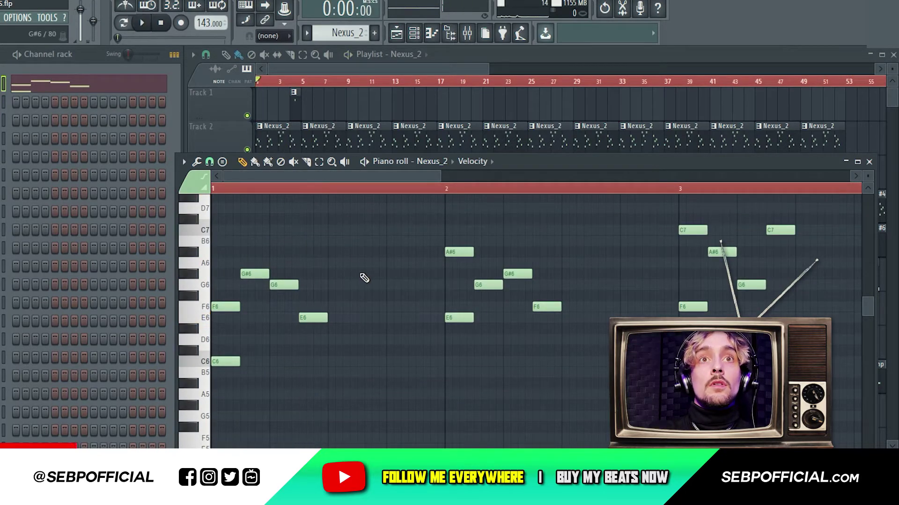
key("space")
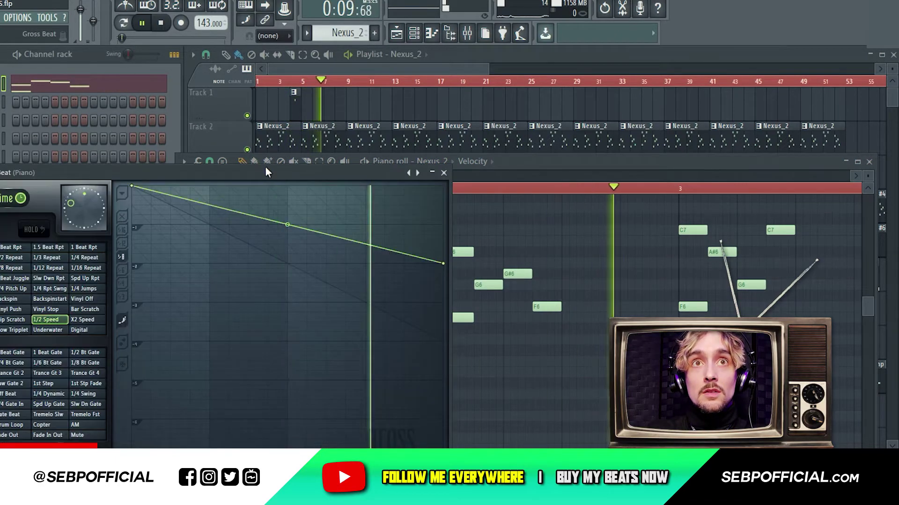
Step: Close the Gross Beat window, stop playback and bring the playlist back in front
left_click_drag(267, 170, 538, 223)
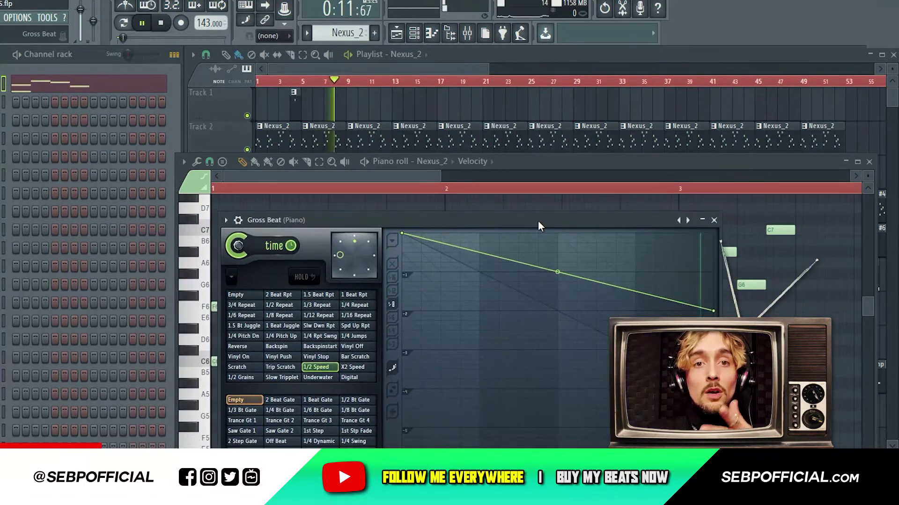
left_click(714, 219)
key("space")
left_click(224, 96)
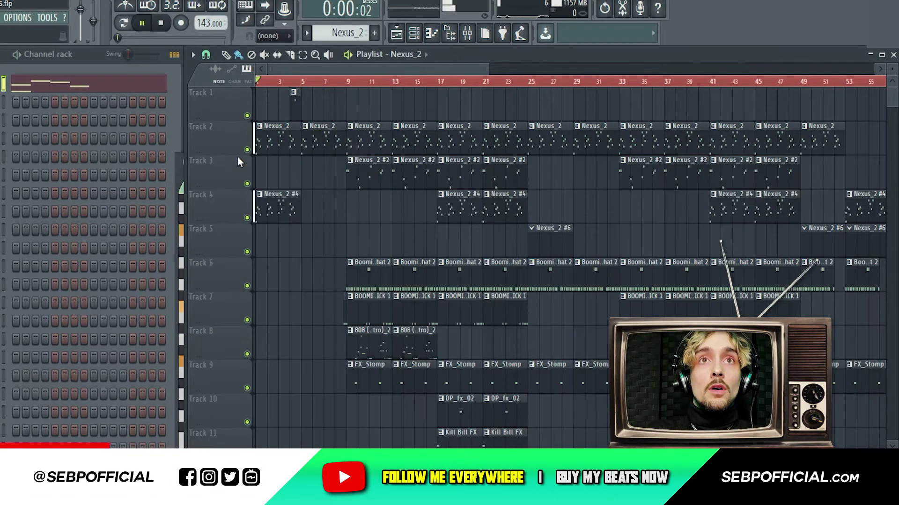
Step: Solo Track 2 and view its Nexus_2 pattern notes in the Piano roll
right_click(247, 150)
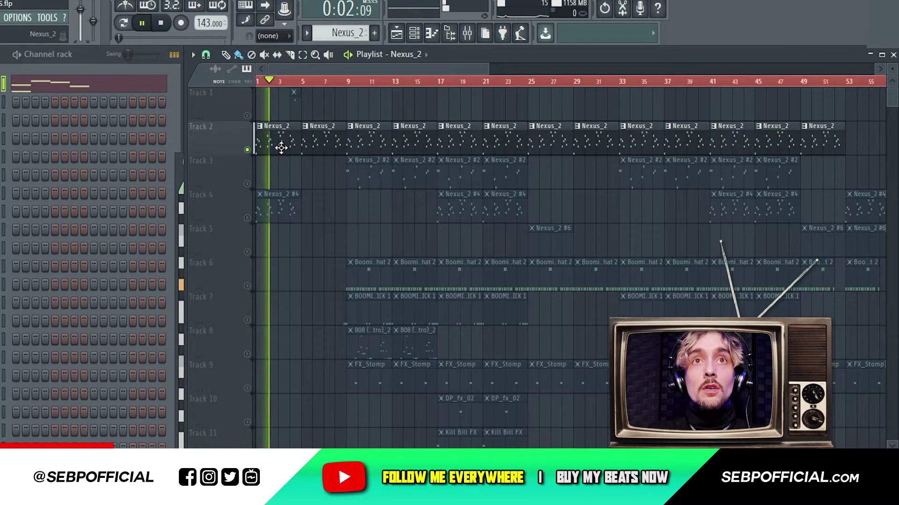
double_click(281, 148)
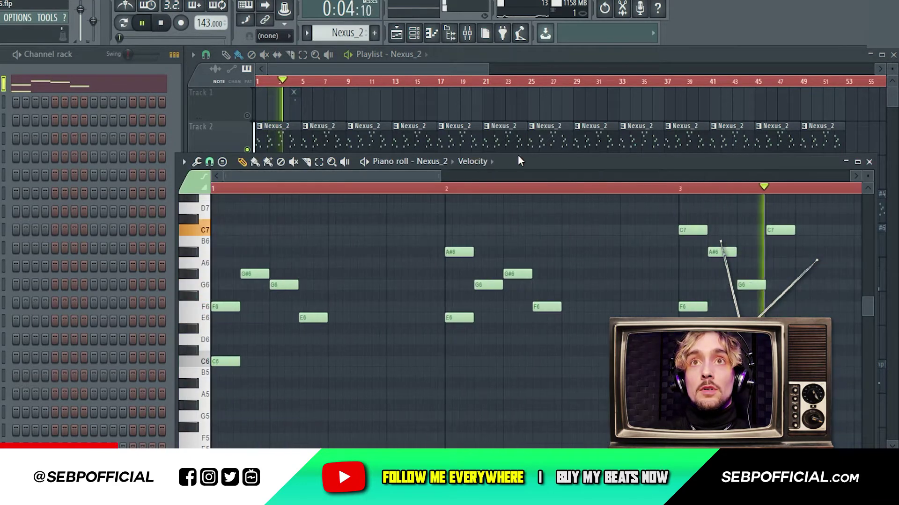
left_click_drag(518, 161, 566, 318)
key("space")
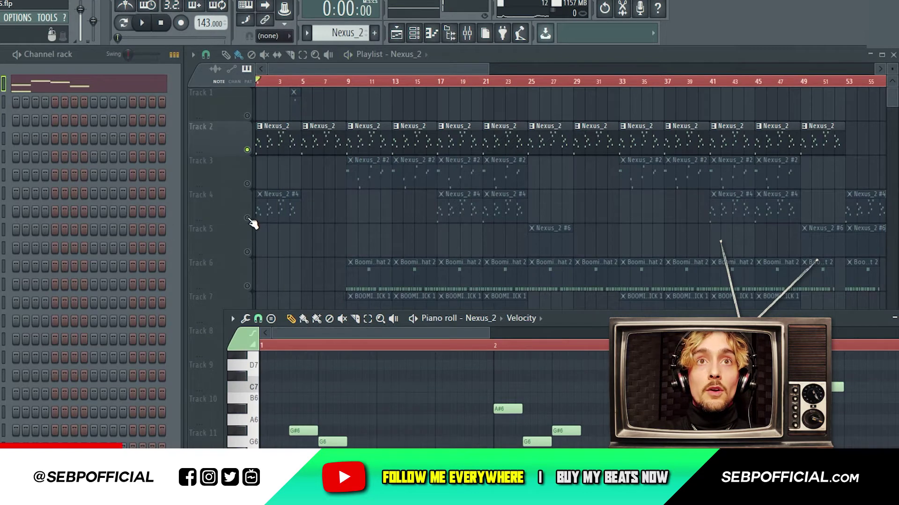
Step: Unmute Track 4, view the Nexus_2 #4 notes while playing, then return to the playlist
left_click(247, 218)
double_click(270, 210)
left_click_drag(532, 330, 366, 334)
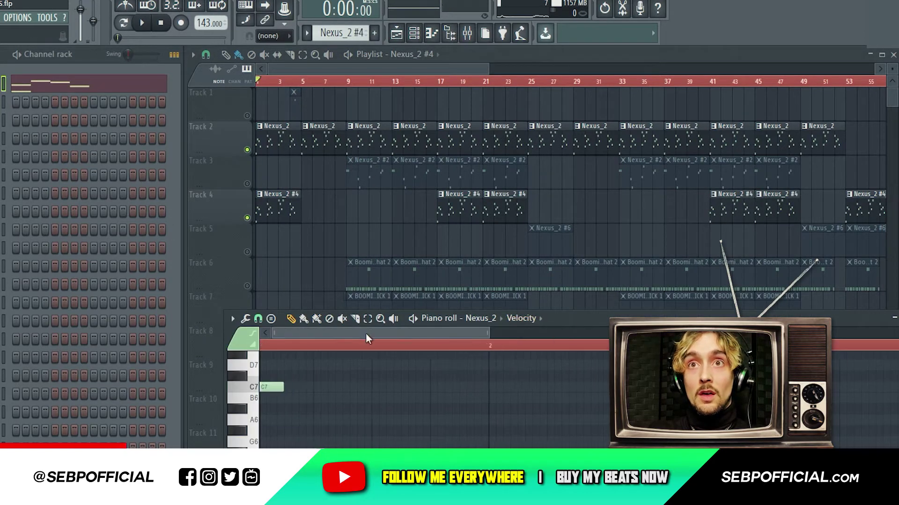
left_click_drag(552, 319, 528, 232)
scroll(415, 423, "up", 3)
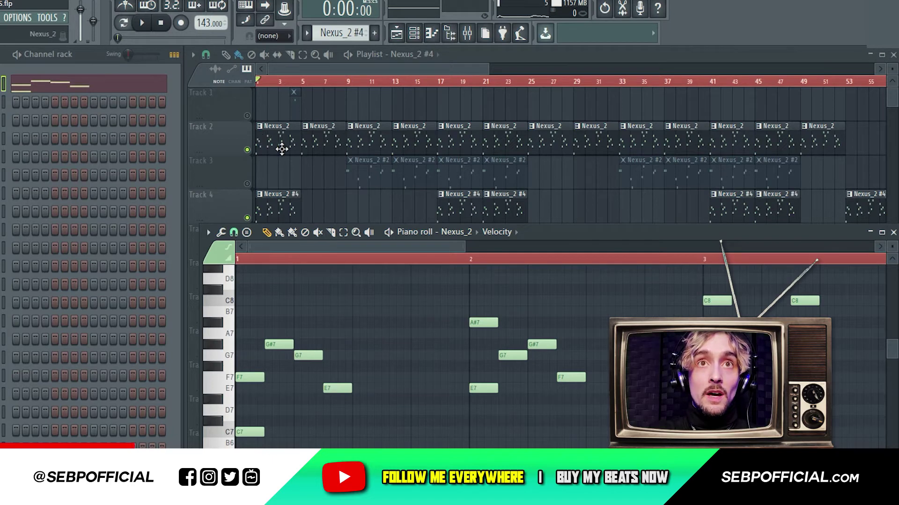
key("space")
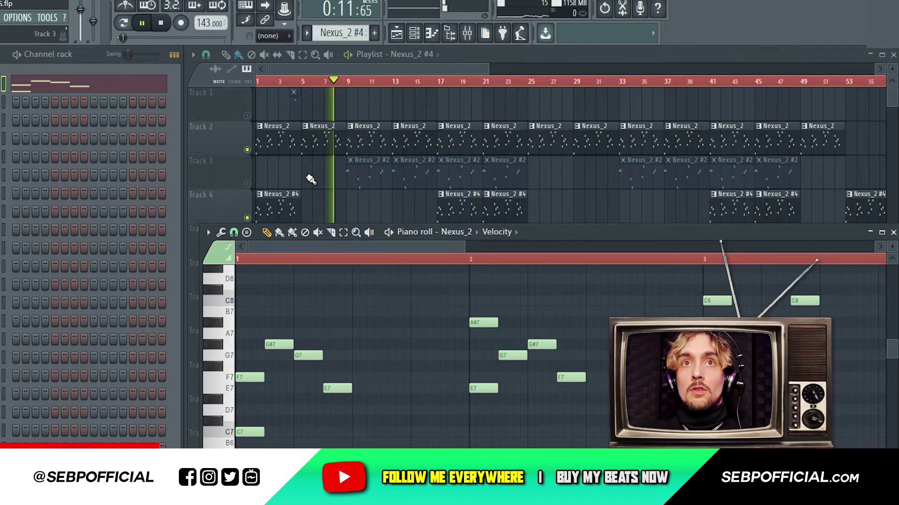
middle_click(330, 187)
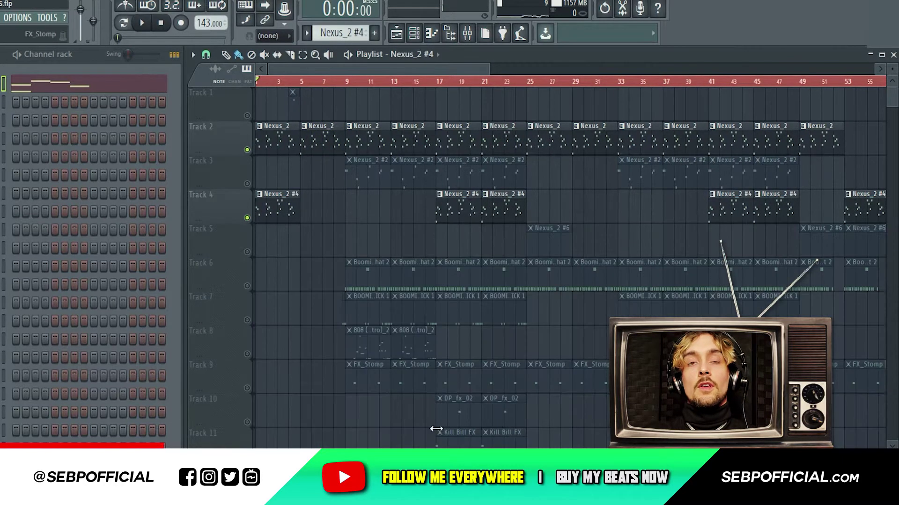
Step: Unmute Track 6 and briefly preview the Boominati Hi-hat 2 pattern notes, then close them
left_click(247, 287)
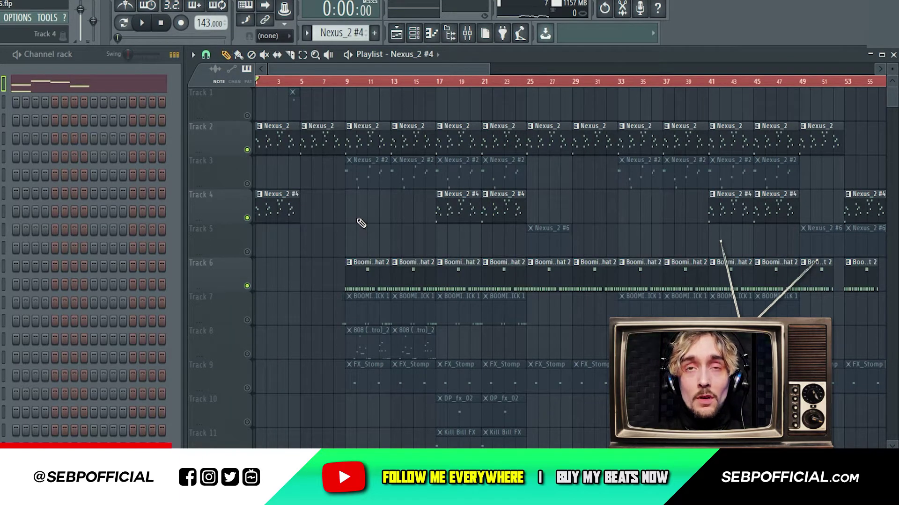
scroll(358, 221, "down", 1)
double_click(363, 249)
left_click_drag(363, 247, 284, 248)
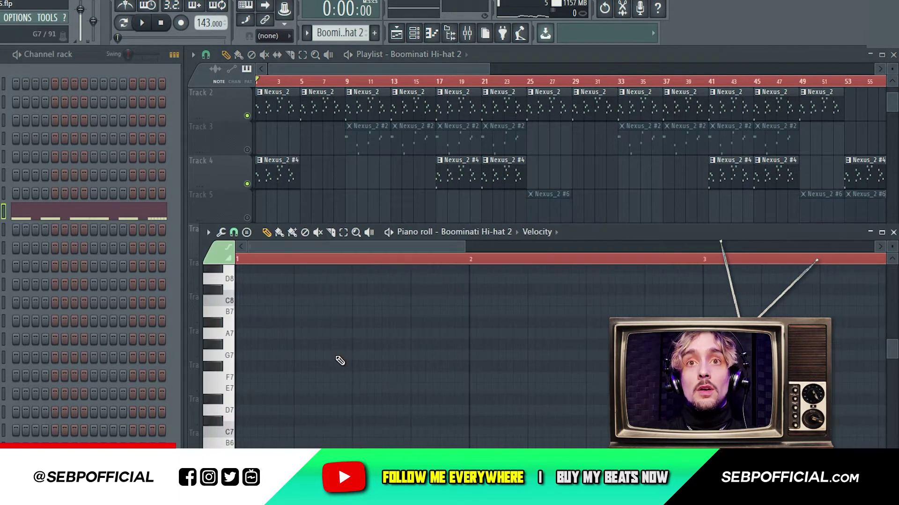
scroll(339, 360, "down", 11)
scroll(334, 318, "up", 2)
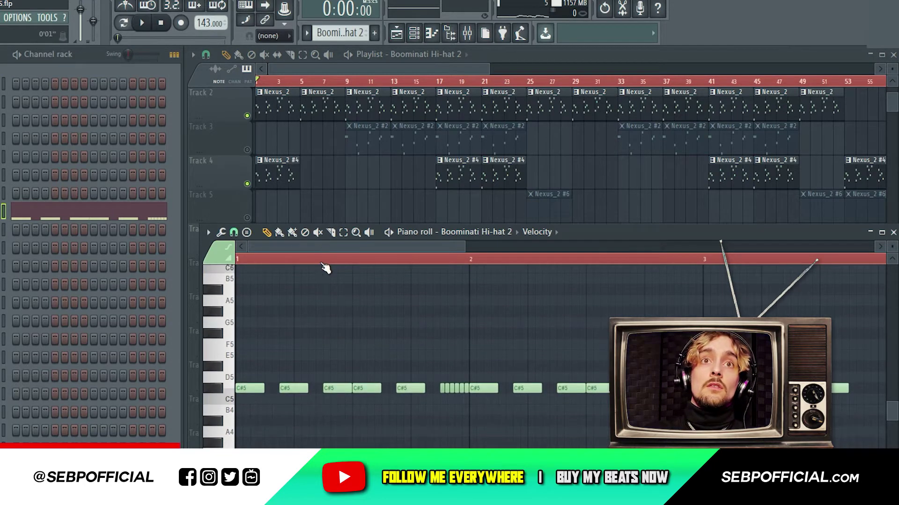
key("space")
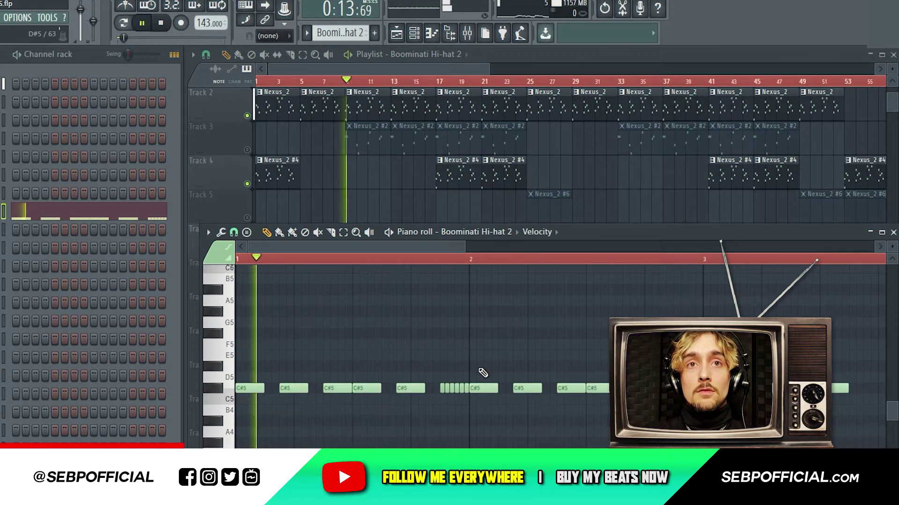
key("space")
key("F7")
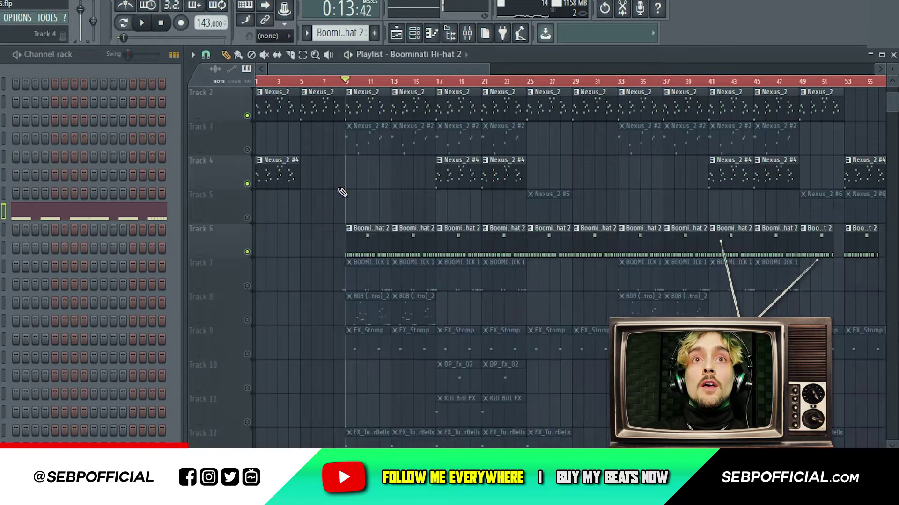
Step: Solo Track 6 and follow the C#5 and G5 hi-hat notes across bars 2–5 during playback
right_click(248, 252)
double_click(369, 238)
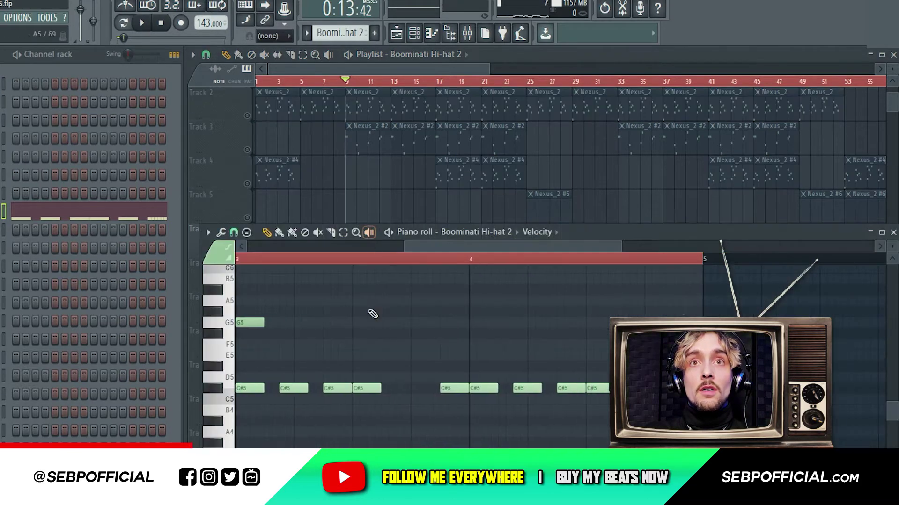
left_click_drag(443, 249, 285, 249)
left_click_drag(606, 233, 640, 177)
key("space")
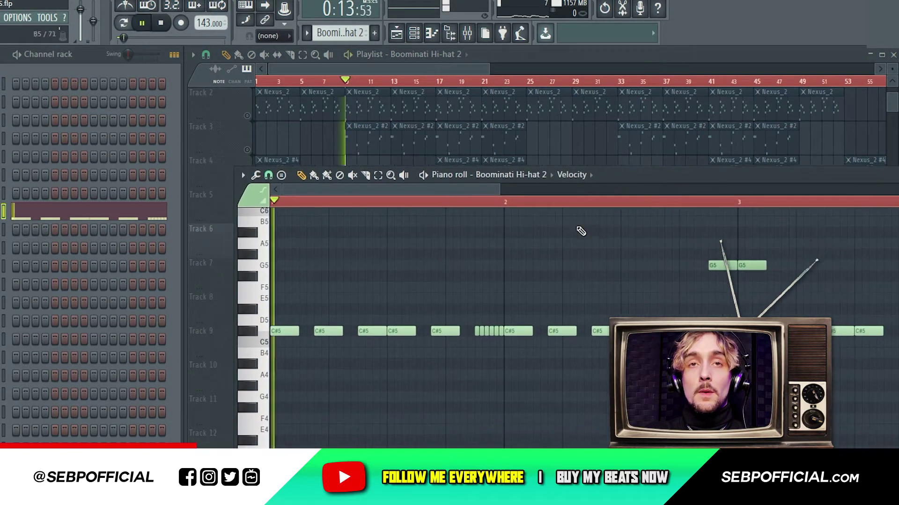
left_click_drag(545, 300, 325, 317)
scroll(335, 321, "down", 1)
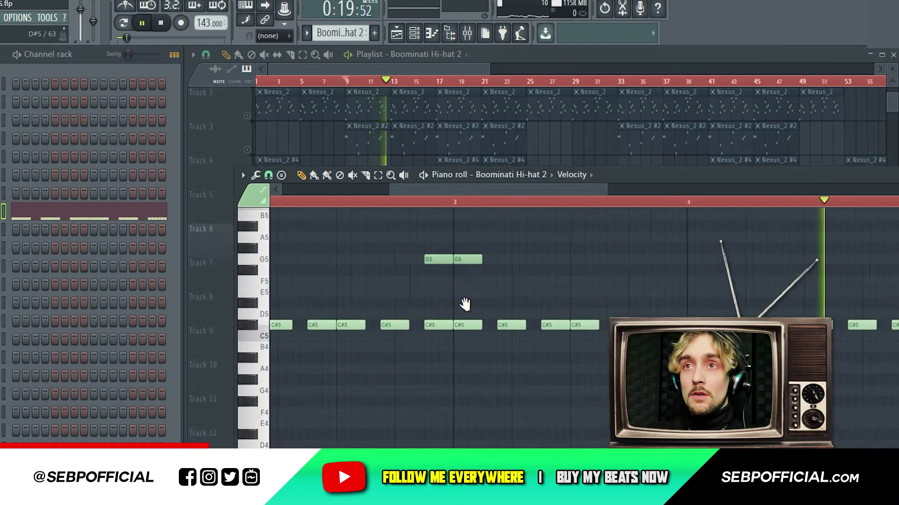
left_click_drag(464, 305, 706, 320)
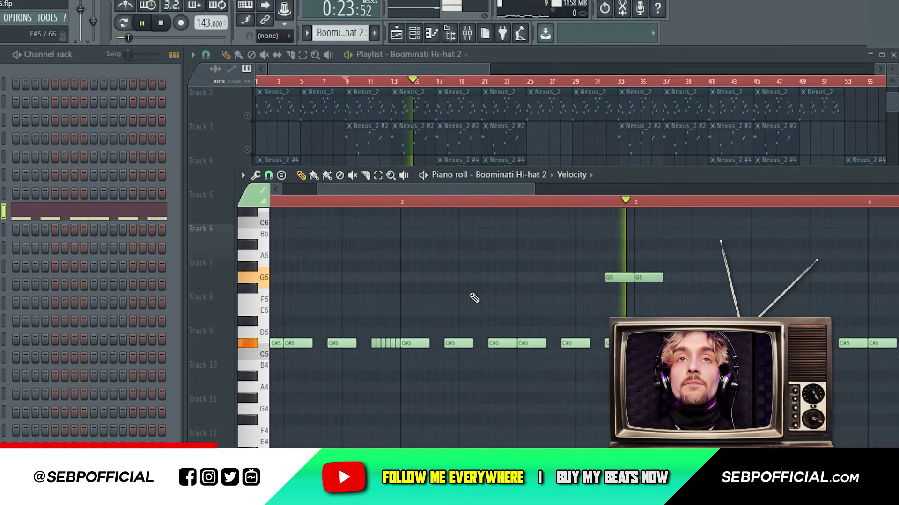
mouse_move(521, 292)
left_mouse_down()
mouse_move(521, 301)
mouse_move(704, 309)
mouse_move(217, 303)
mouse_move(595, 309)
left_mouse_up()
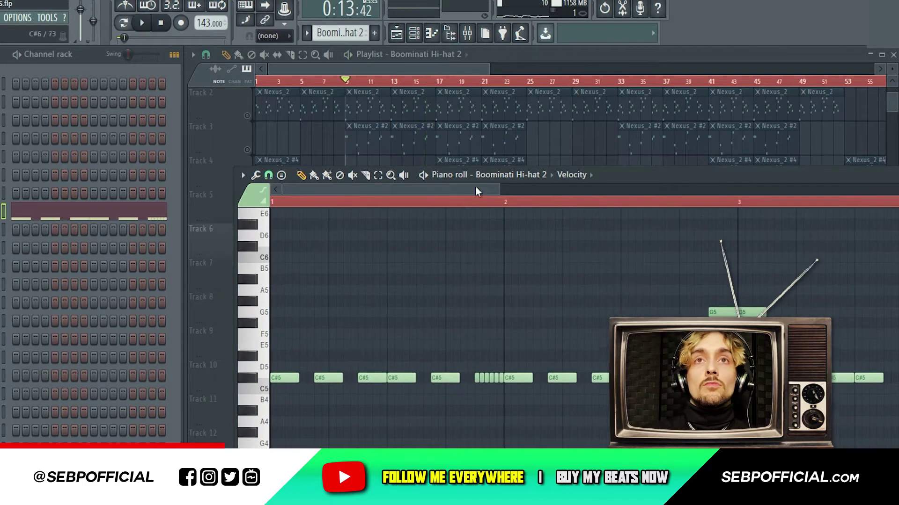
middle_click(307, 134)
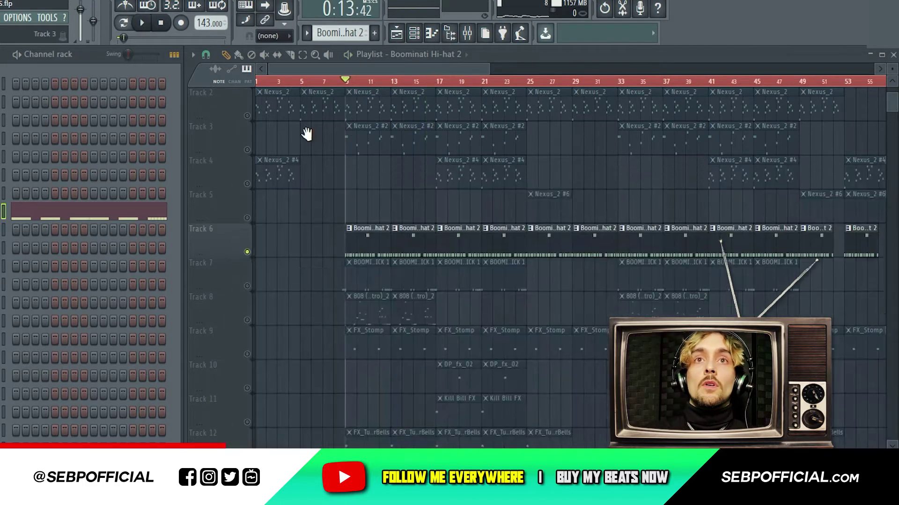
Step: Turn on Track 3 and pan through the Nexus_2 #2 melody notes across bars 2–5 while it plays
scroll(391, 319, "up", 1)
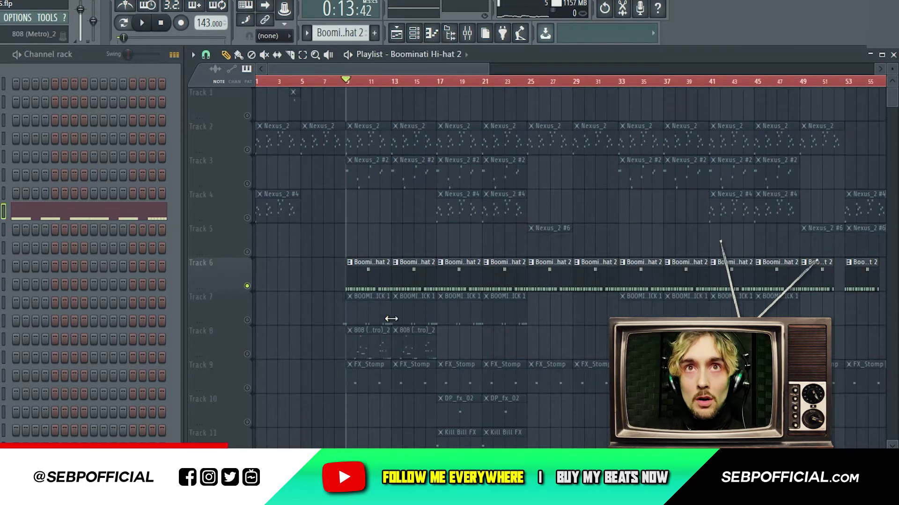
left_click(247, 184)
double_click(368, 176)
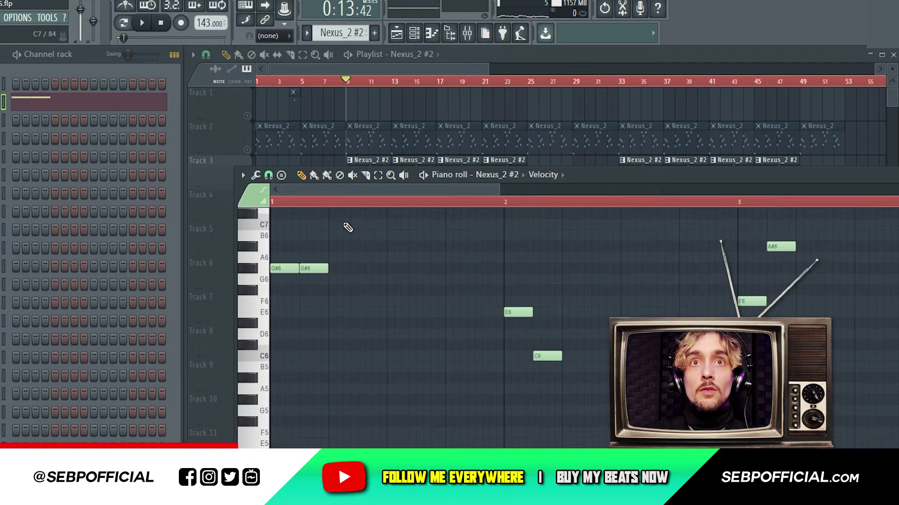
key("space")
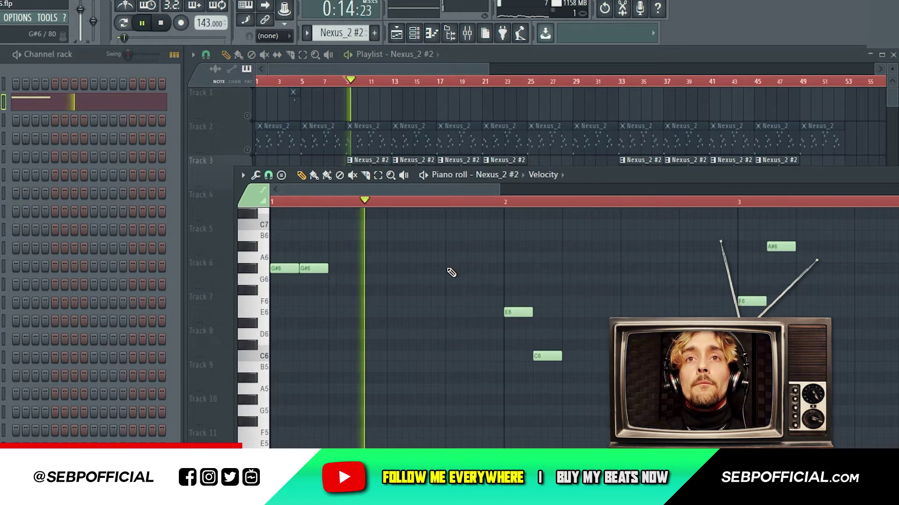
scroll(442, 374, "up", 4)
left_click_drag(442, 374, 323, 322)
left_click_drag(781, 332, 447, 363)
right_click(365, 109)
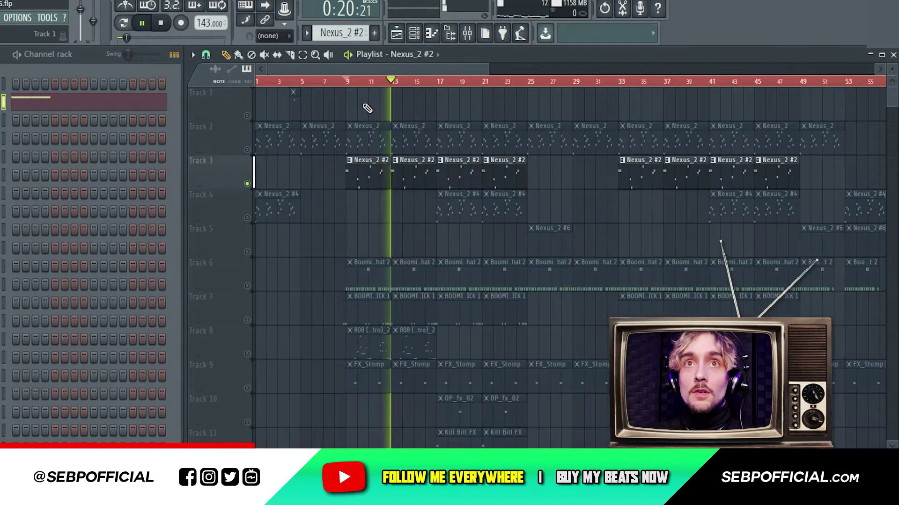
Step: Unmute Tracks 2 and 4 alongside the Track 3 melody and restart playback from bar 9
left_click(248, 149)
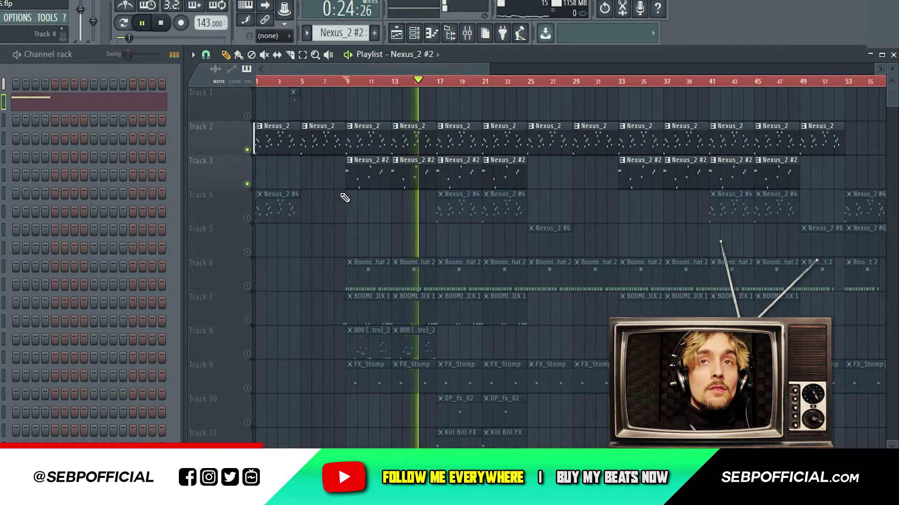
left_click(247, 218)
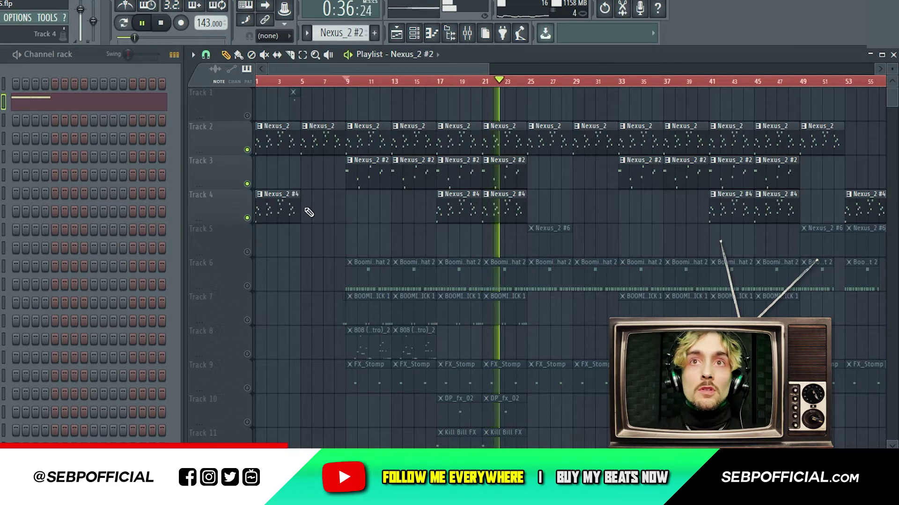
key("space")
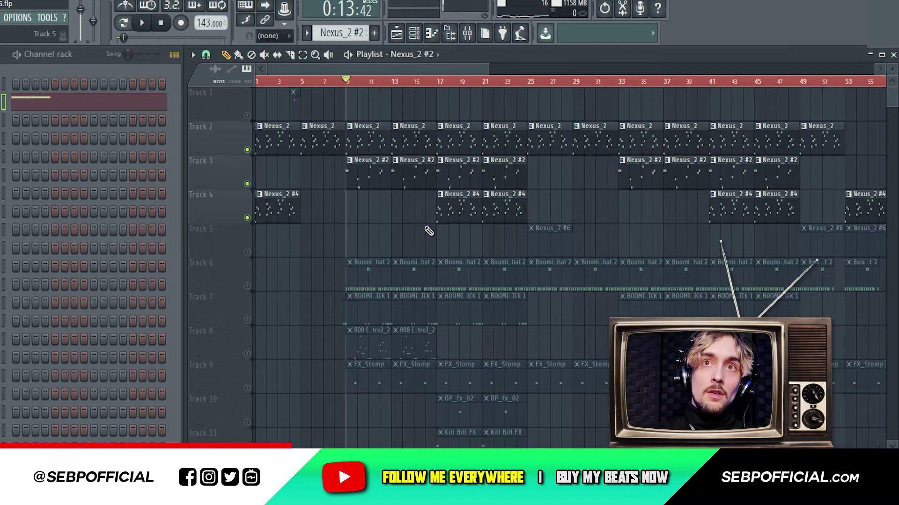
key("space")
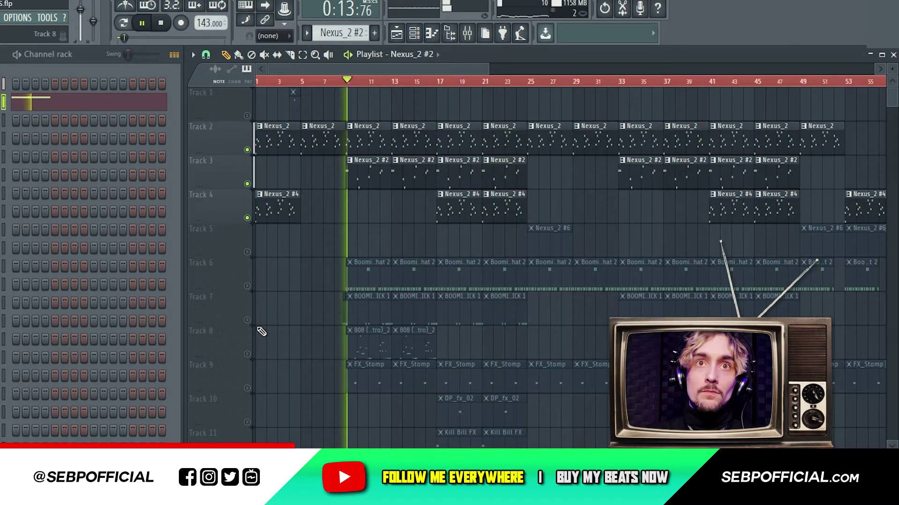
Step: Add the Track 6 hi-hats, then solo the Track 7 kick and open BOOMIN KICK 1's notes
left_click(247, 286)
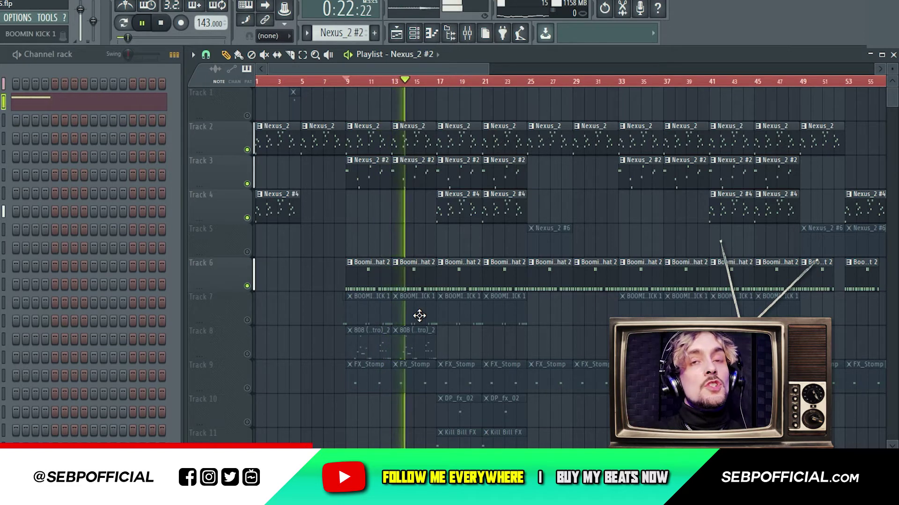
scroll(365, 303, "down", 1)
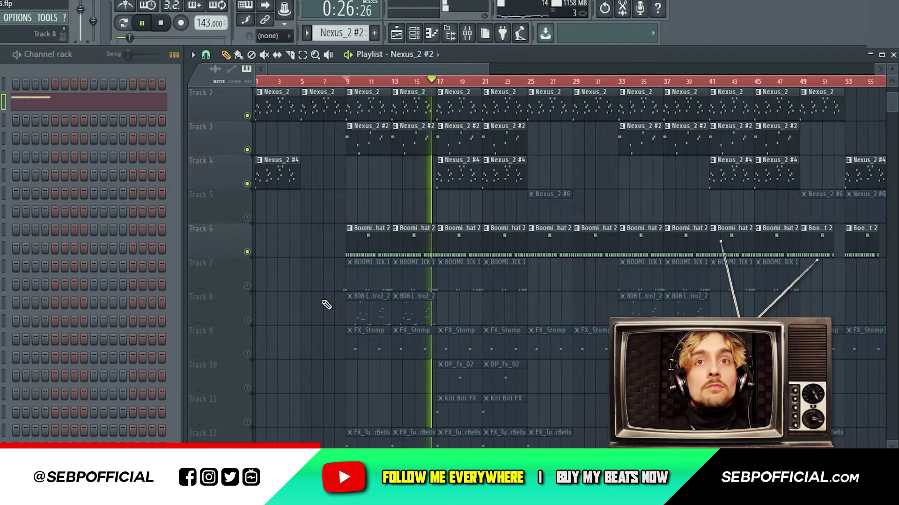
key("space")
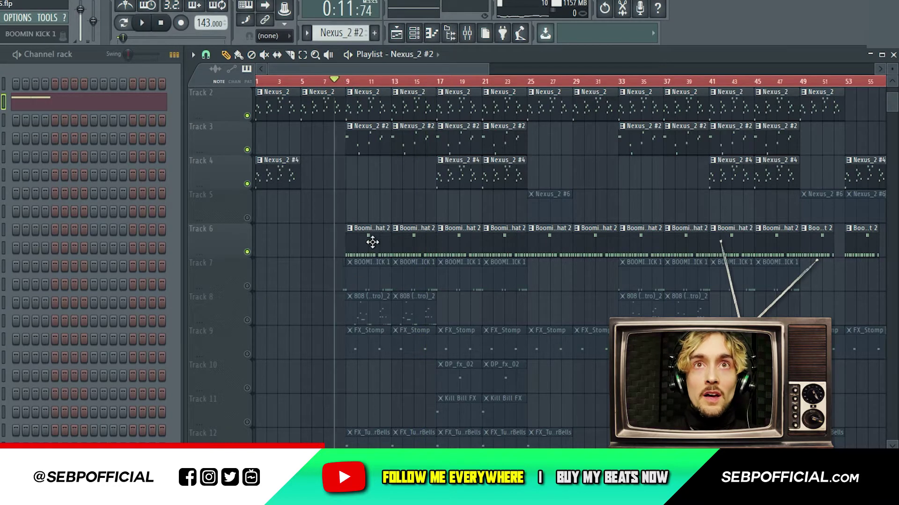
right_click(247, 285)
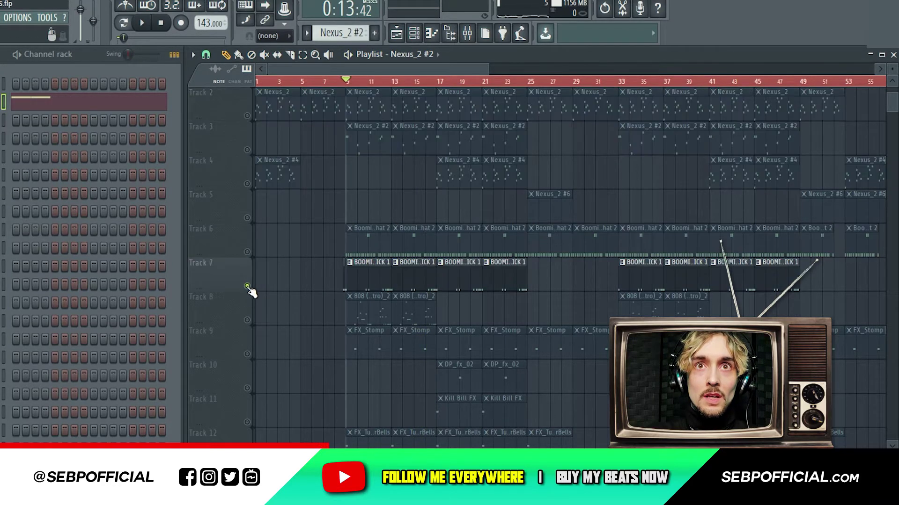
double_click(391, 277)
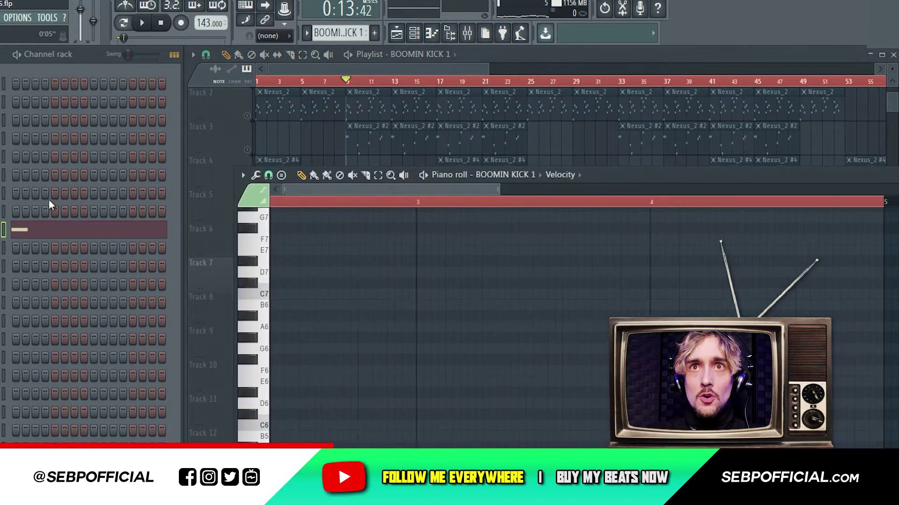
Step: Pan the BOOMIN KICK 1 Piano roll to find its single C5 note, then close it
scroll(456, 332, "down", 8)
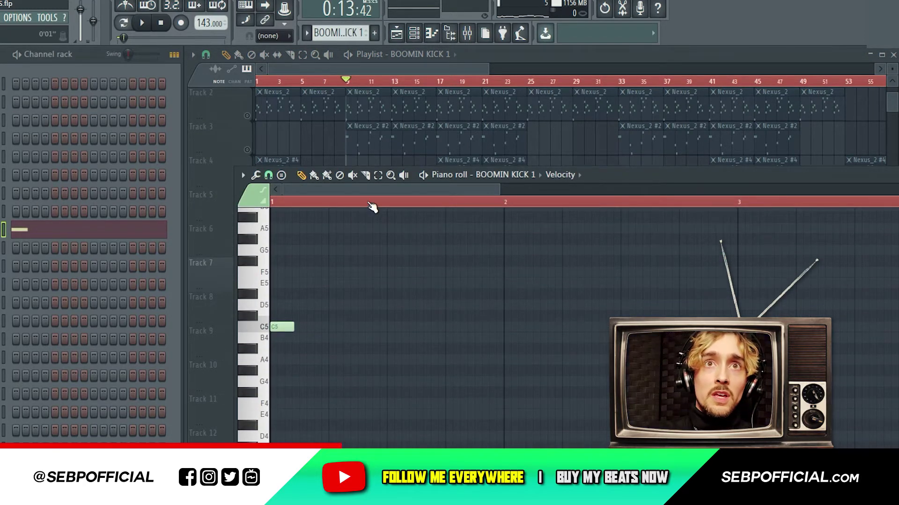
scroll(482, 327, "up", 2)
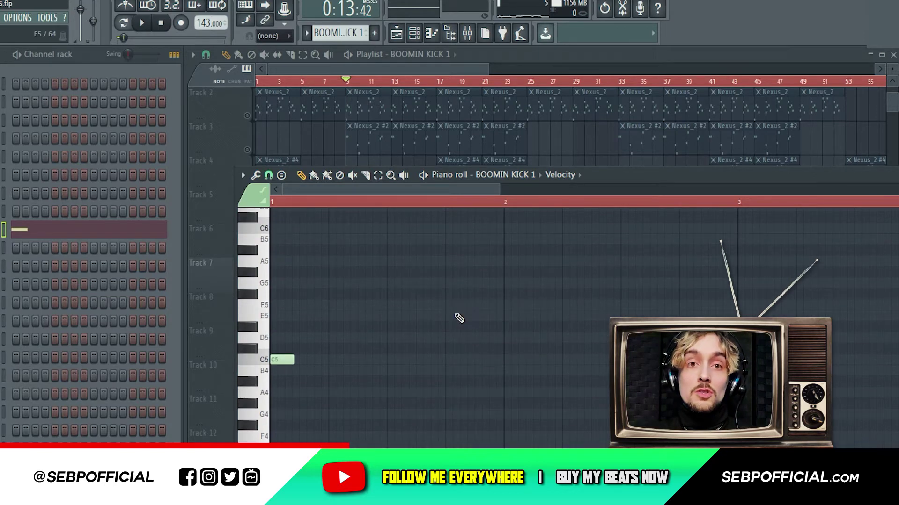
mouse_move(564, 320)
left_mouse_down()
mouse_move(487, 340)
mouse_move(192, 340)
left_mouse_up()
left_click_drag(589, 323, 898, 377)
key("F7")
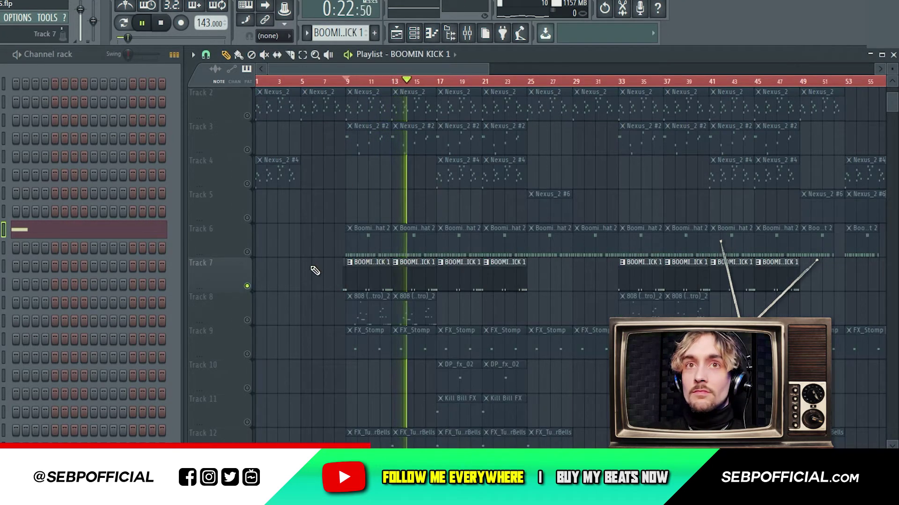
Step: Hear the kick with the Track 6 hi-hats, then solo the Track 8 808
left_click(248, 253)
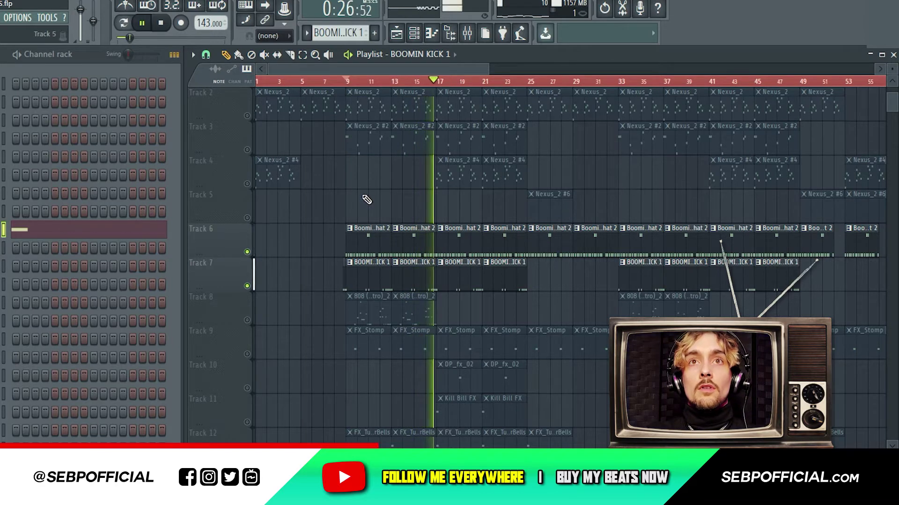
key("space")
right_click(247, 251)
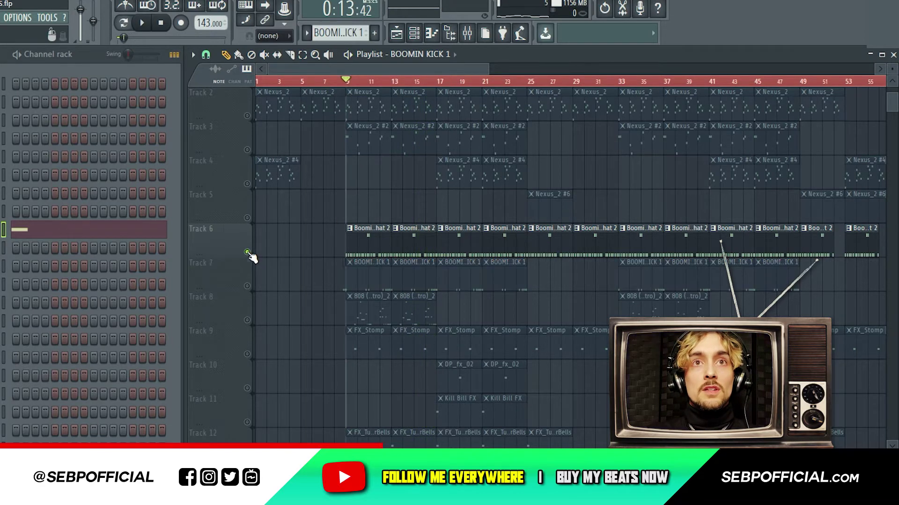
right_click(247, 251)
left_click(247, 320, "ctrl")
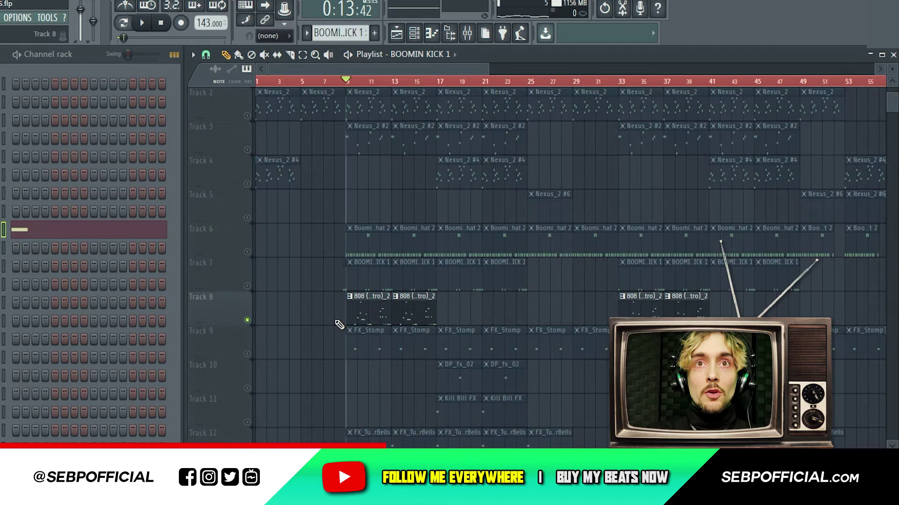
double_click(358, 317)
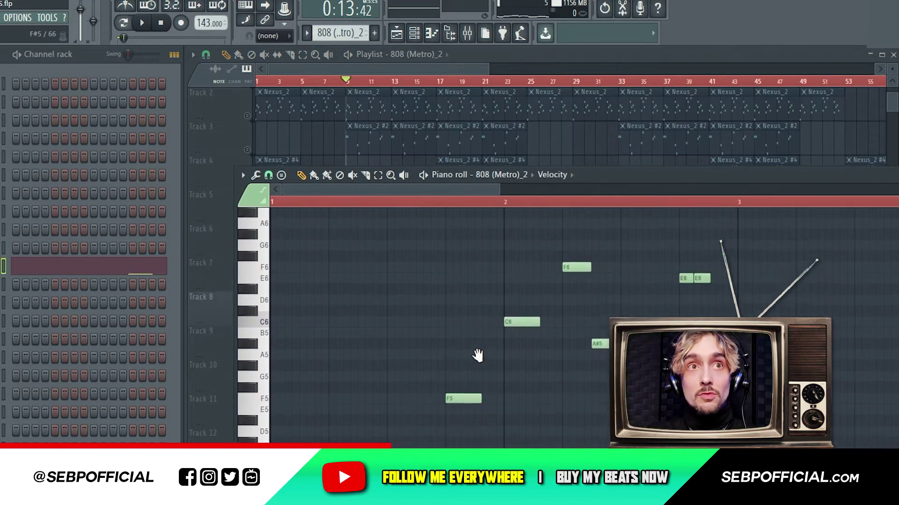
scroll(477, 356, "down", 1)
left_click(0, 266)
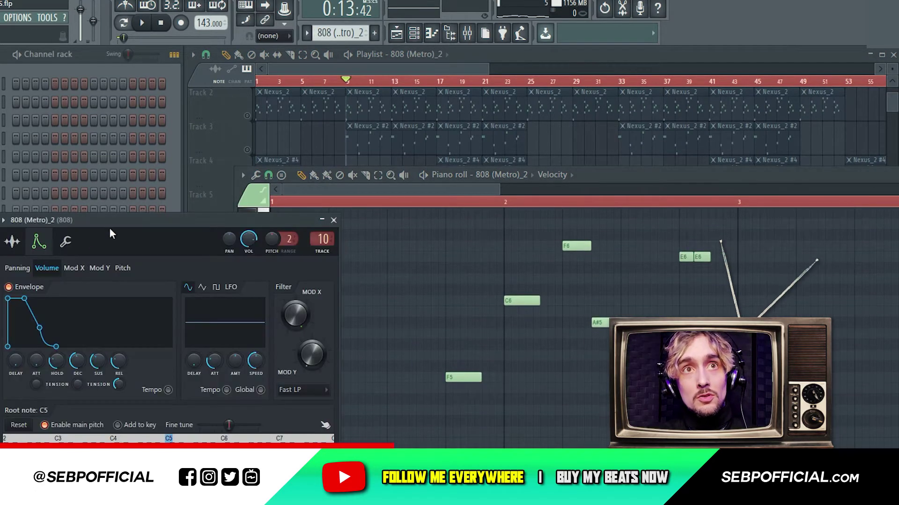
left_click(69, 239)
left_click_drag(80, 218, 479, 260)
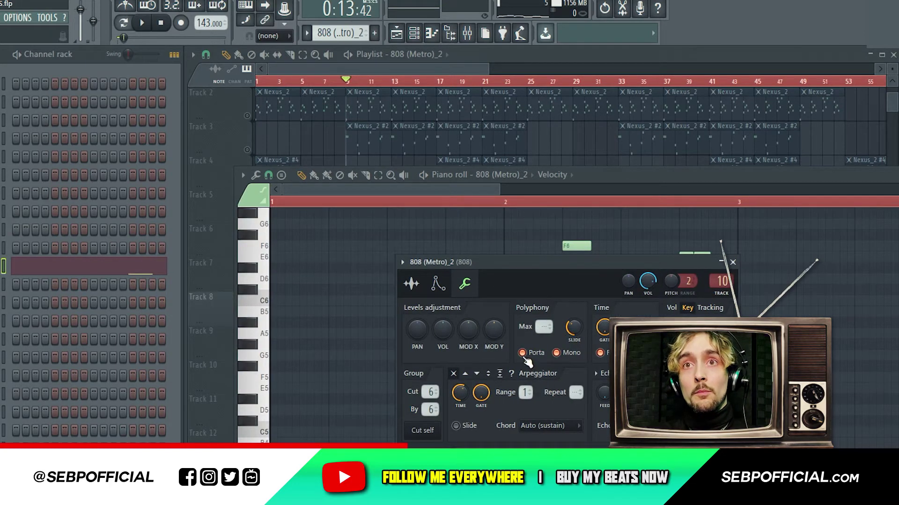
left_click(733, 262)
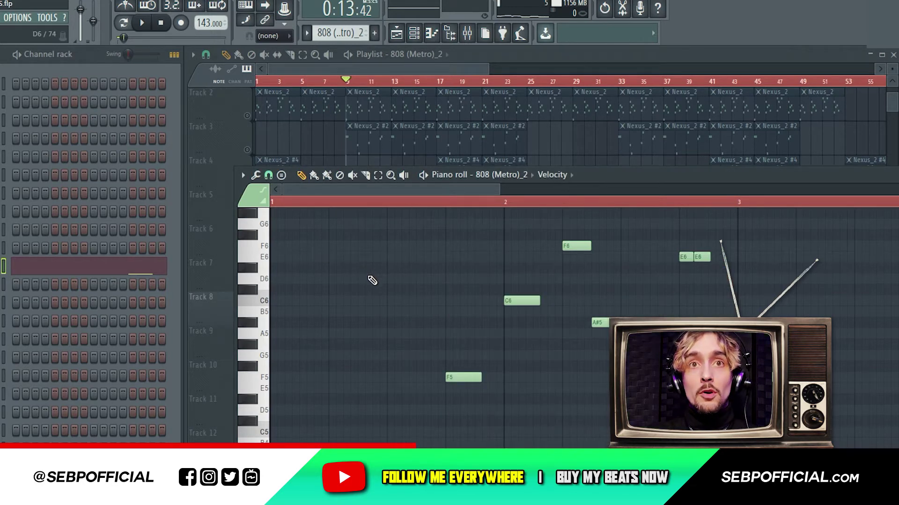
key("space")
key("space")
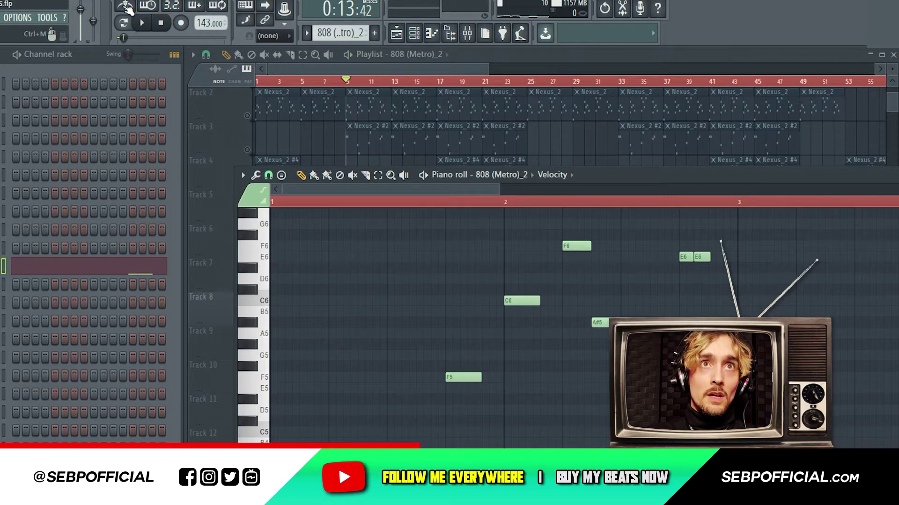
key("space")
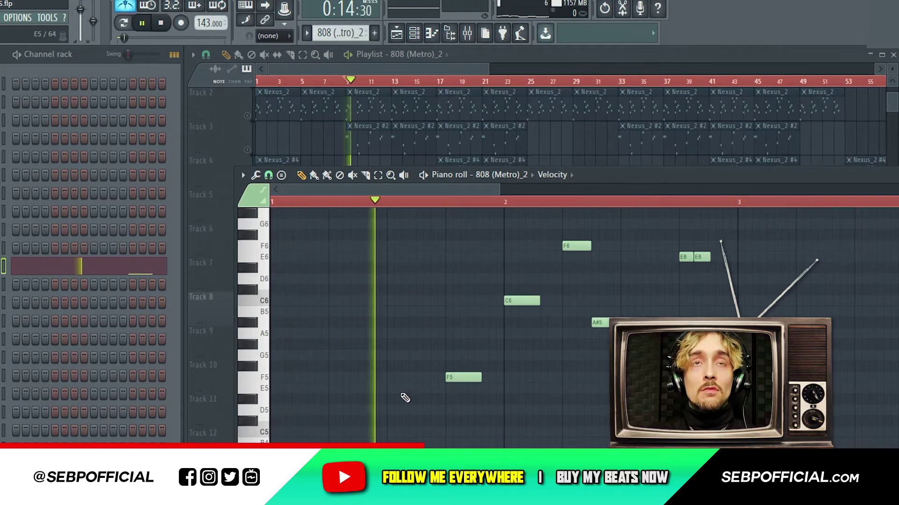
mouse_move(537, 393)
left_mouse_down()
mouse_move(349, 413)
mouse_move(294, 363)
left_mouse_up()
left_click_drag(525, 331, 185, 394)
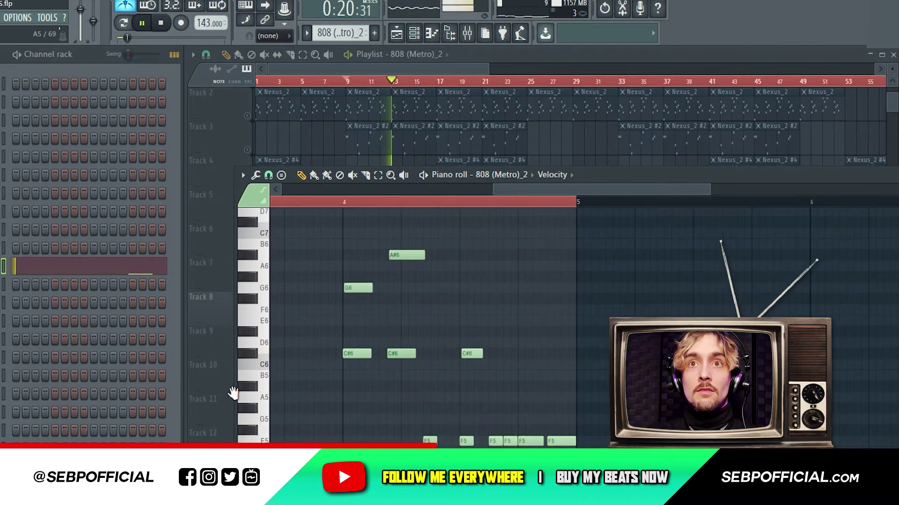
key("space")
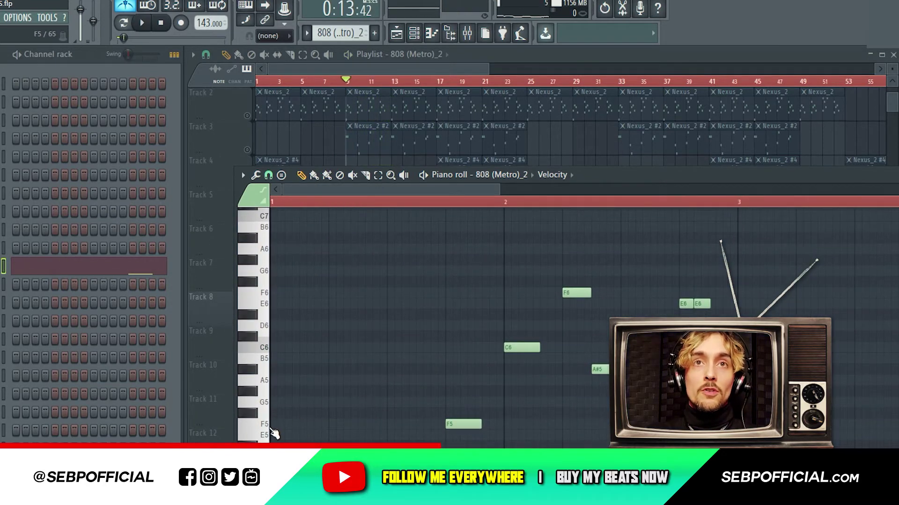
key("space")
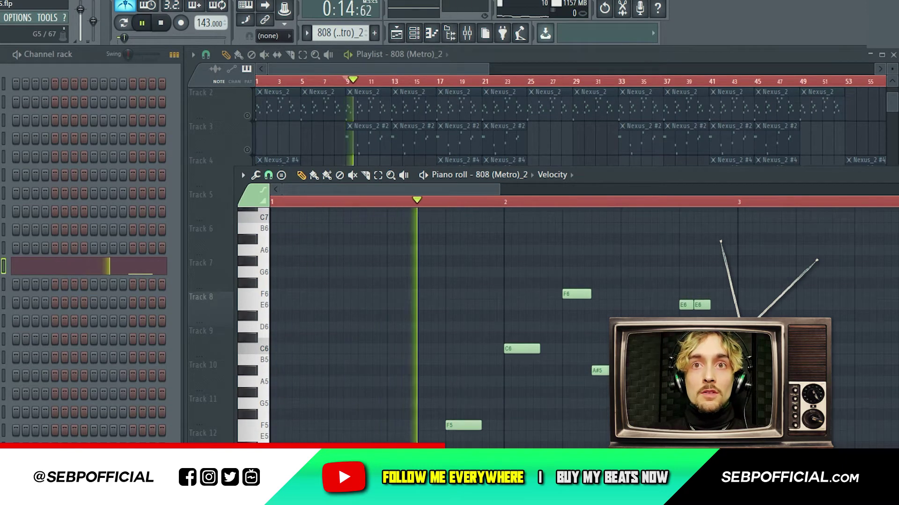
left_click_drag(630, 410, 403, 396)
key("space")
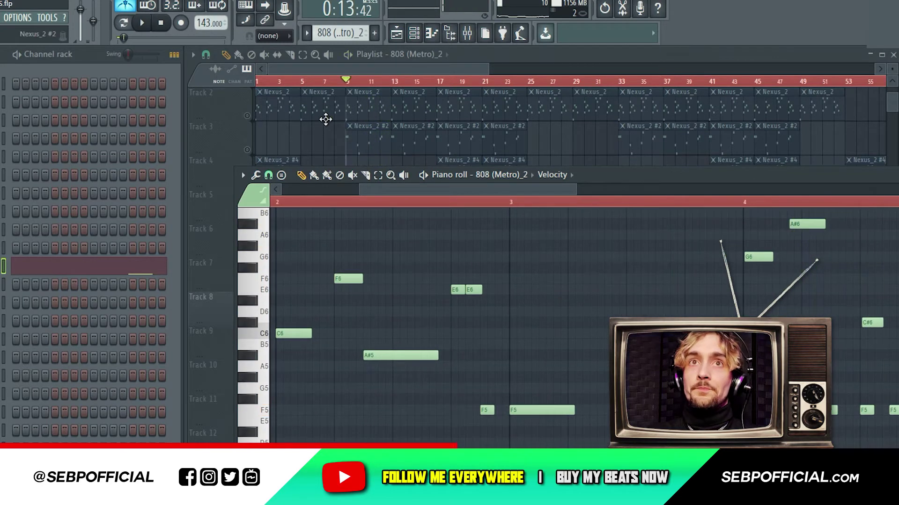
key("F7")
scroll(384, 340, "down", 1)
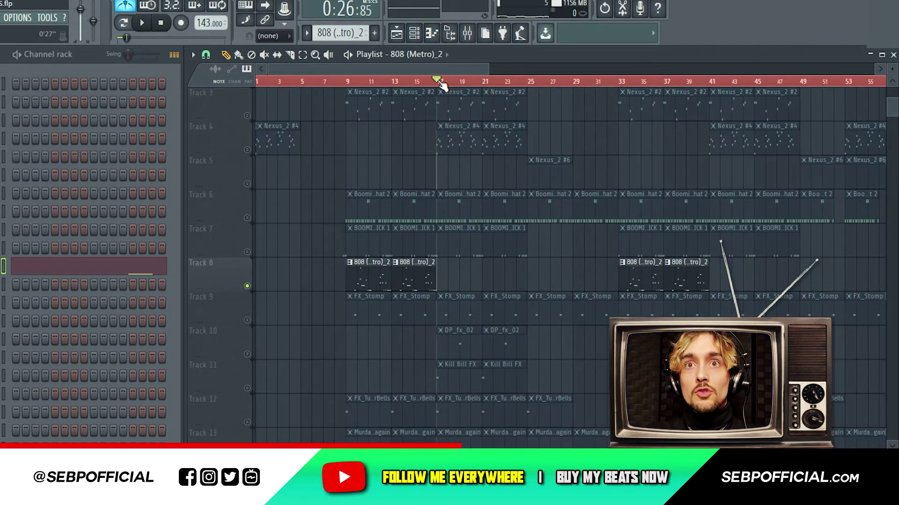
Step: Unmute Track 17 and open its Pattern 18 clip in the Piano roll
scroll(503, 300, "down", 1)
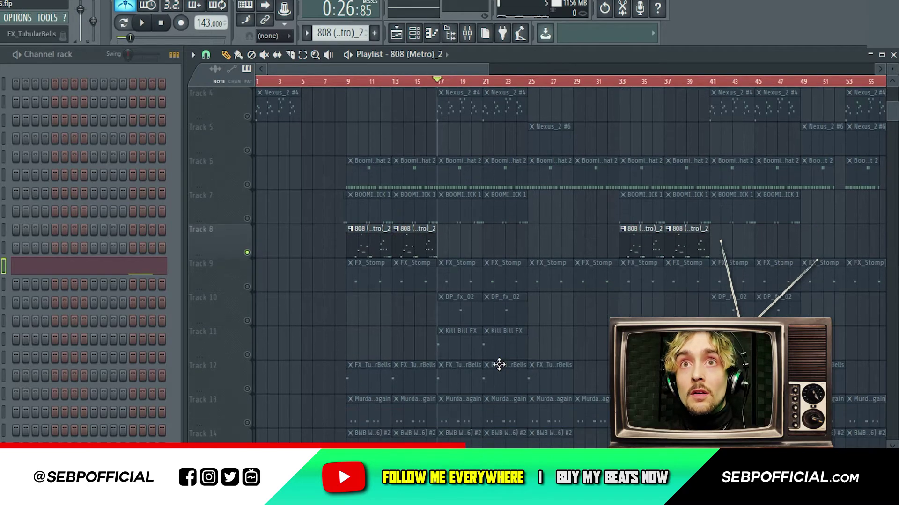
scroll(499, 364, "up", 2)
scroll(541, 267, "down", 2)
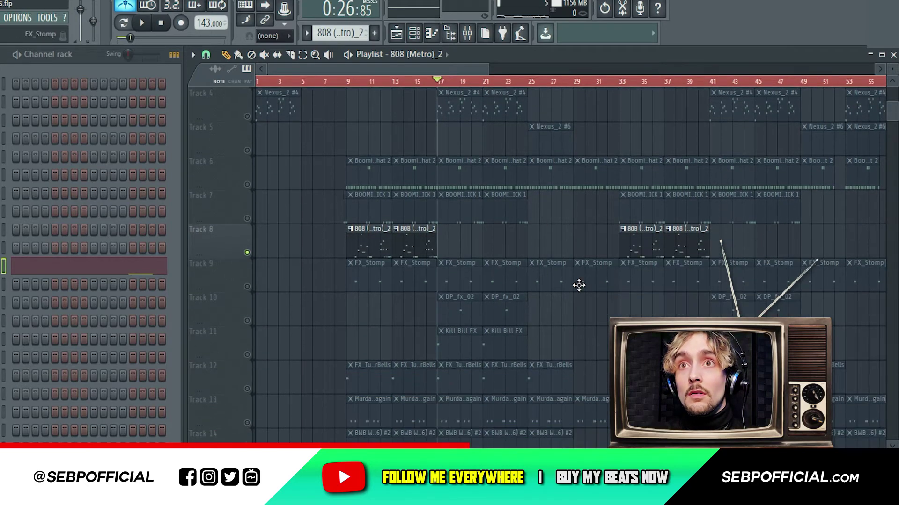
scroll(499, 315, "right", 2)
scroll(512, 311, "down", 5)
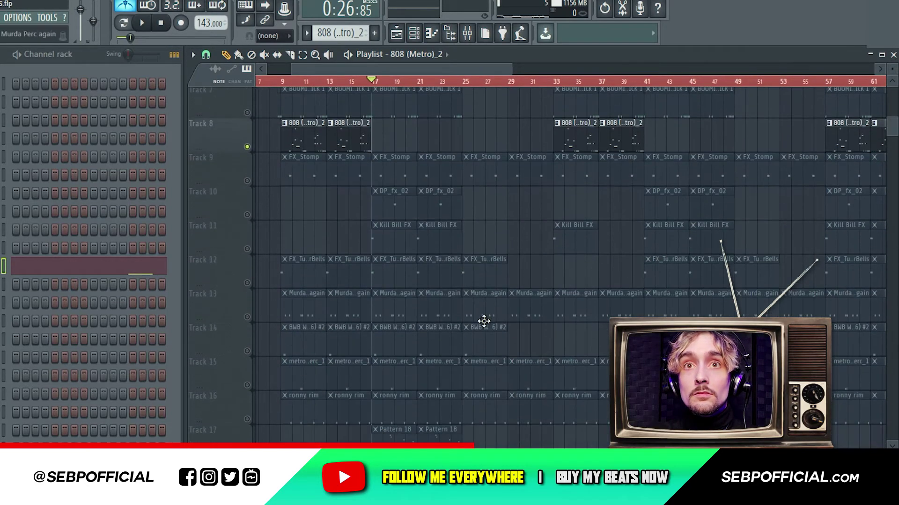
left_click(246, 385)
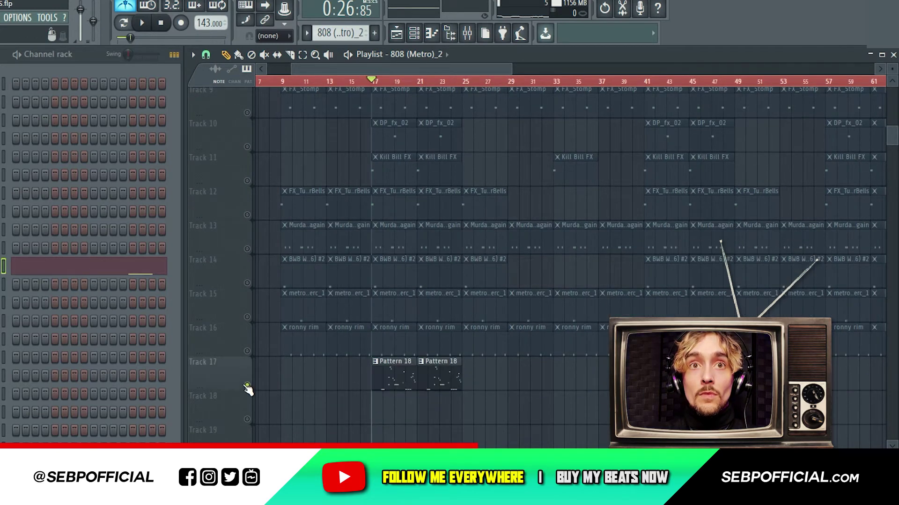
double_click(395, 379)
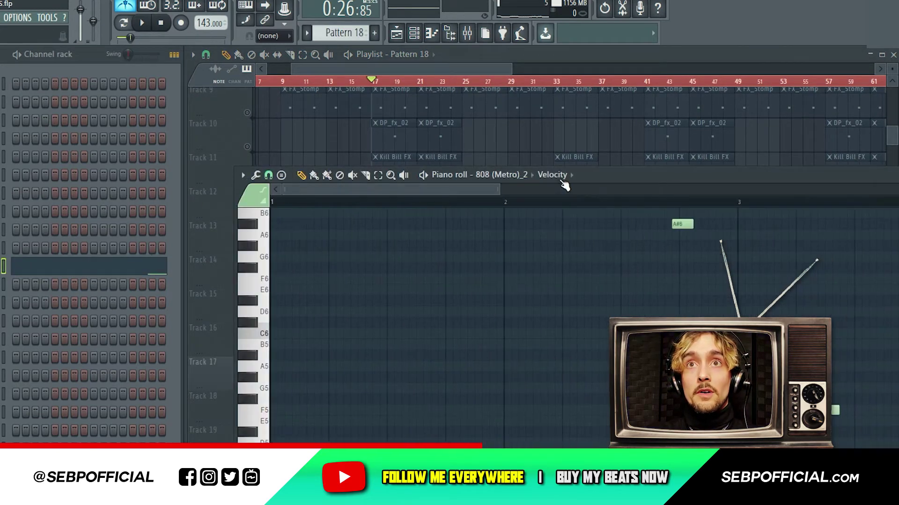
left_click_drag(582, 176, 585, 102)
scroll(449, 193, "down", 3)
Step: Play and pan through the 808 (Metro)_2 melody to bars 4–5, then close the Piano roll
key("space")
scroll(448, 287, "up", 3)
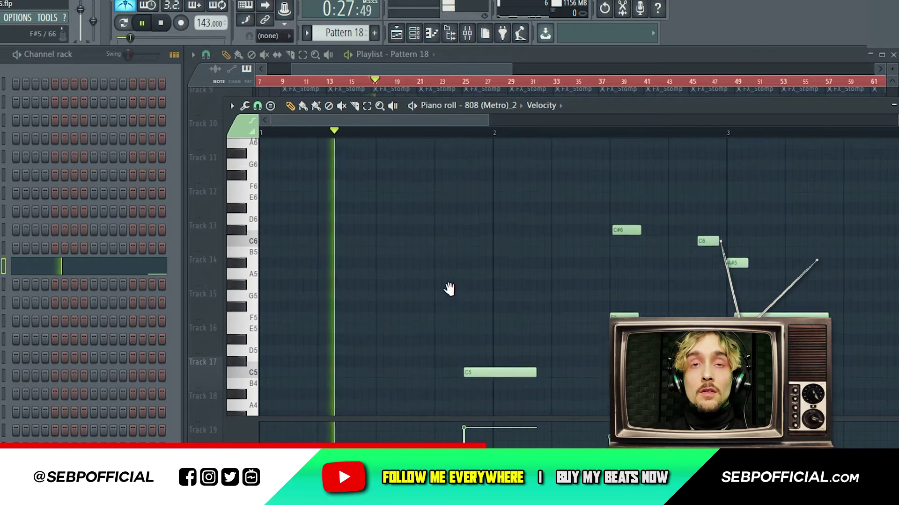
key("space")
scroll(409, 142, "down", 3)
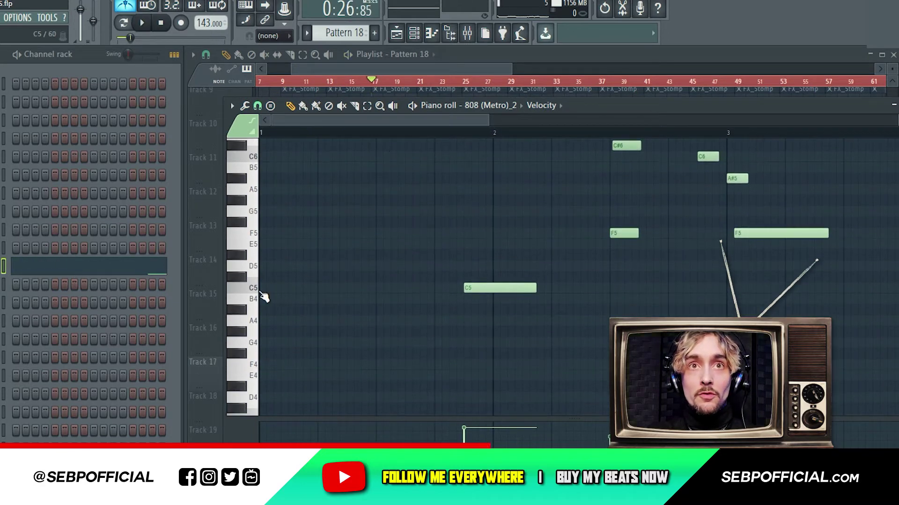
key("space")
left_click_drag(543, 284, 428, 349)
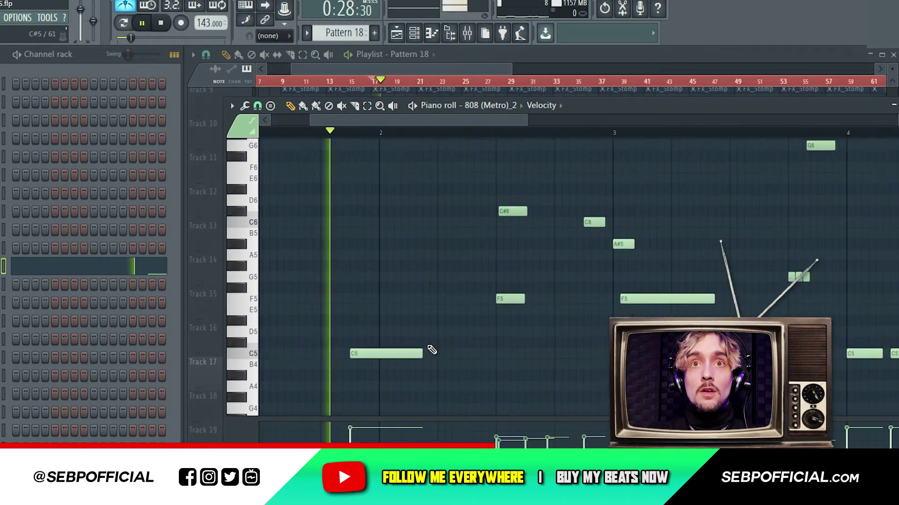
left_click_drag(654, 343, 478, 361)
left_click_drag(616, 359, 897, 377)
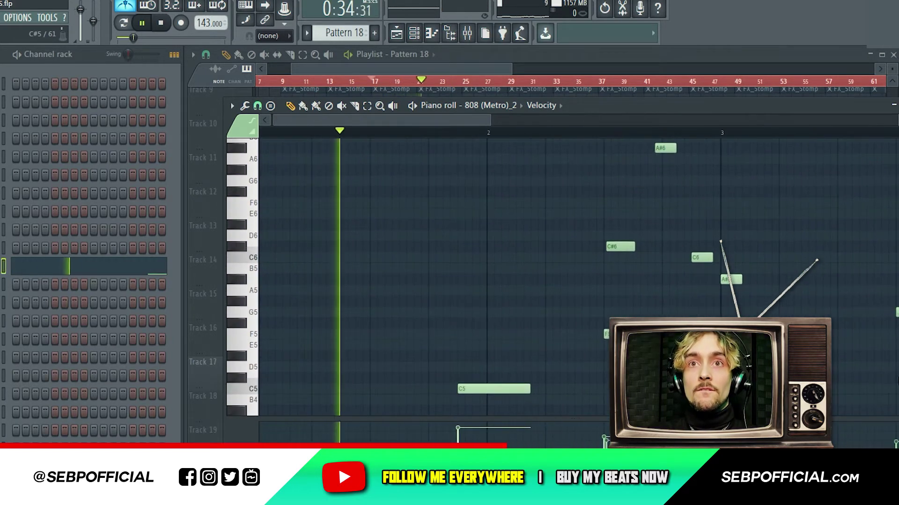
left_click_drag(774, 257, 393, 256)
left_click_drag(570, 266, 487, 253)
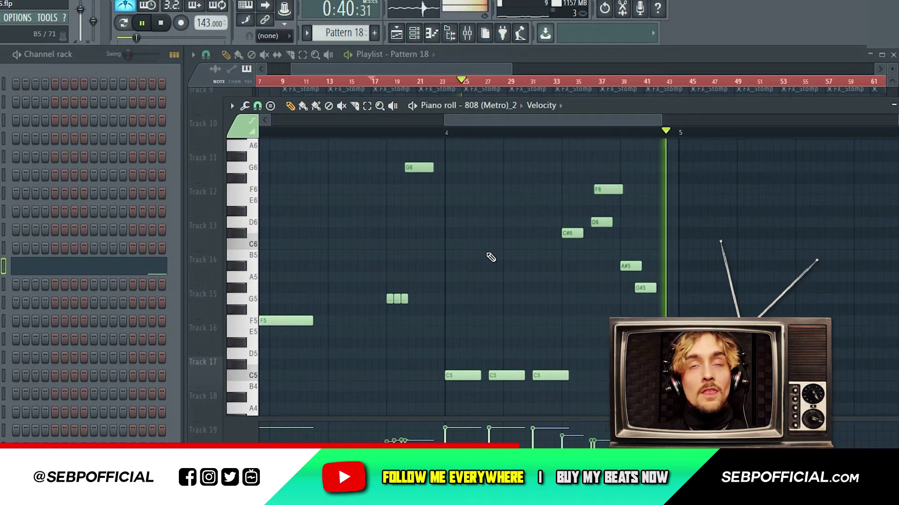
key("space")
key("F7")
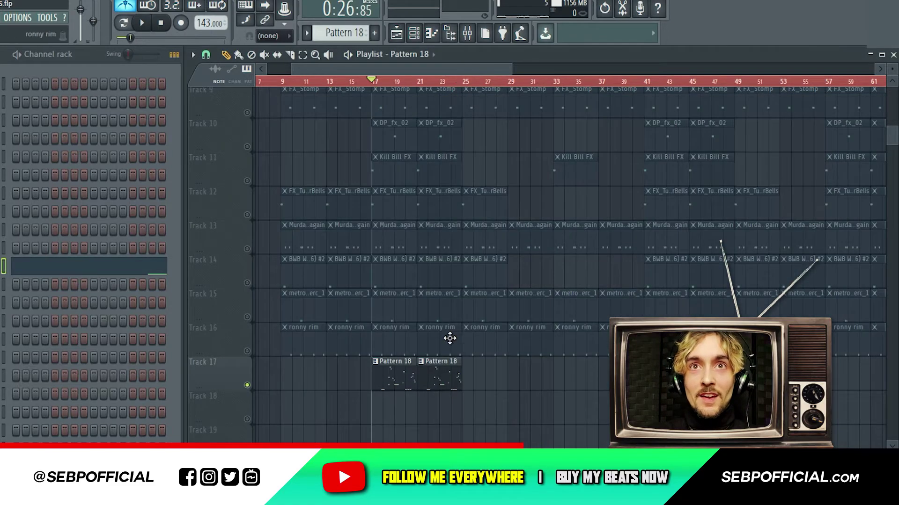
Step: Play through the full arrangement, scrolling across the tracks, then stop
scroll(417, 253, "up", 4)
scroll(280, 168, "up", 3)
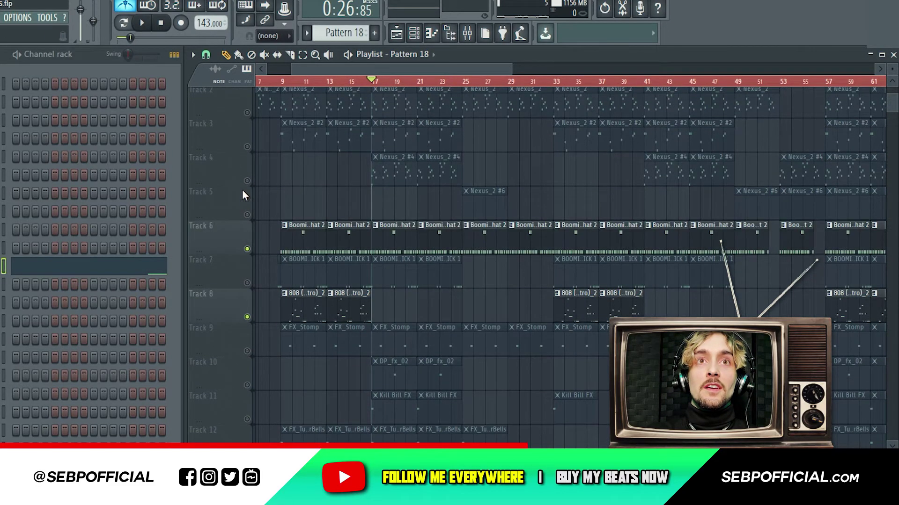
key("space")
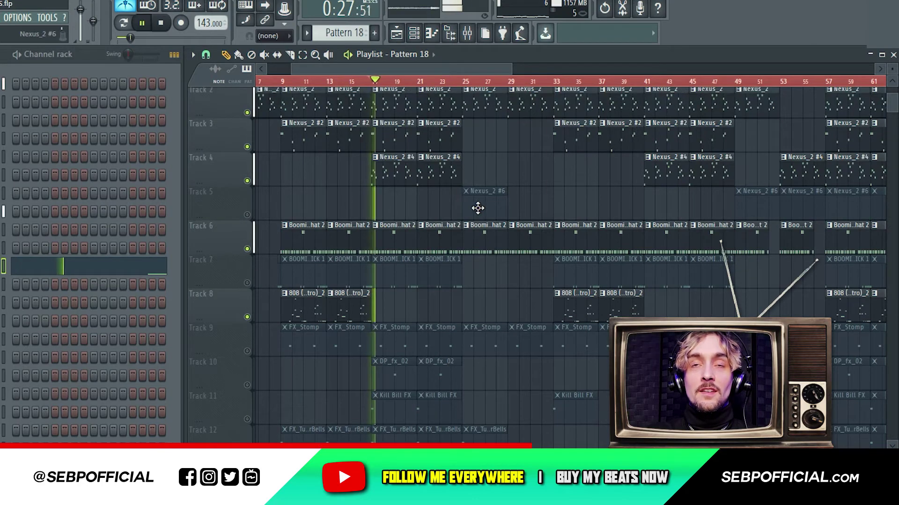
scroll(459, 210, "down", 5)
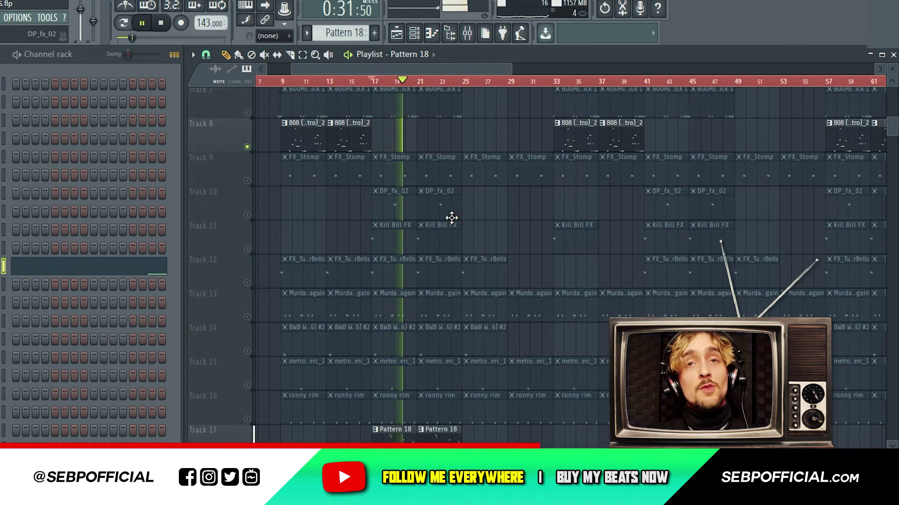
scroll(440, 215, "down", 3)
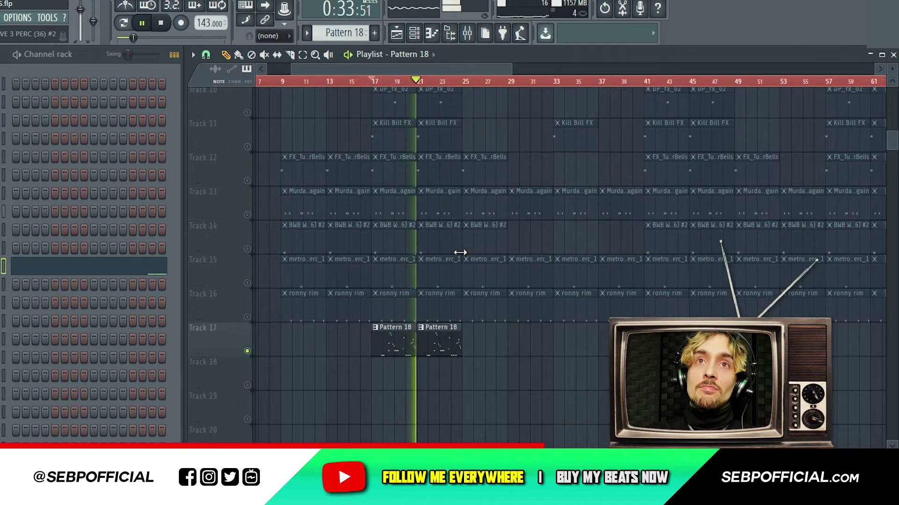
scroll(461, 253, "up", 4)
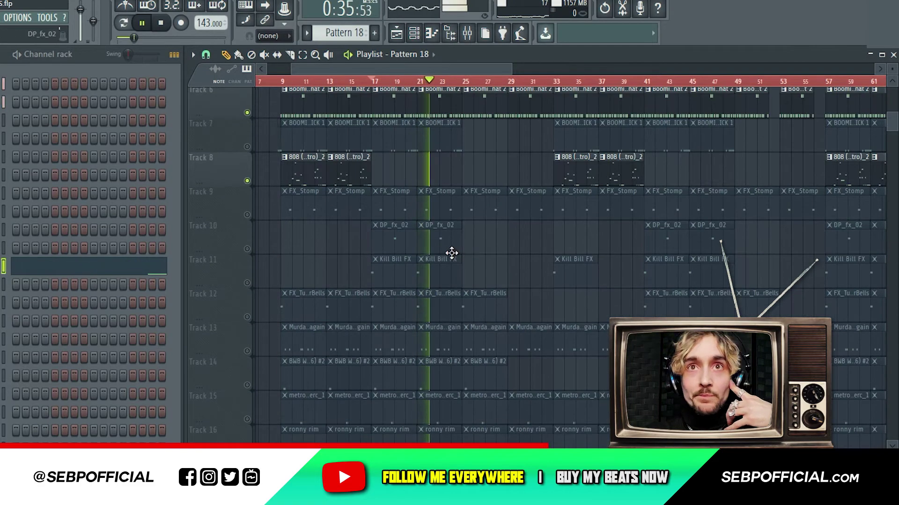
key("space")
Step: Unmute Track 9 and preview the FX_Stomp pattern notes, then return to the playlist
left_click(431, 212)
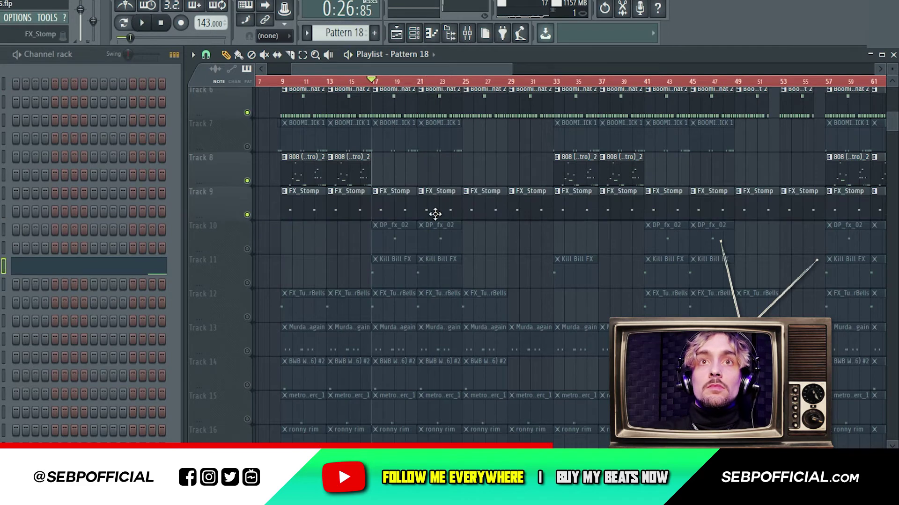
double_click(431, 212)
scroll(397, 149, "down", 2)
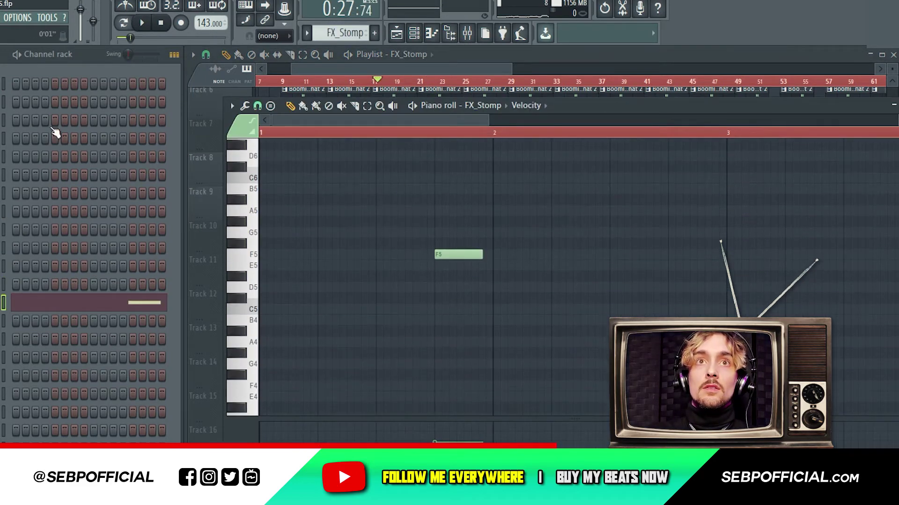
scroll(471, 288, "up", 1)
key("space")
scroll(634, 271, "up", 2)
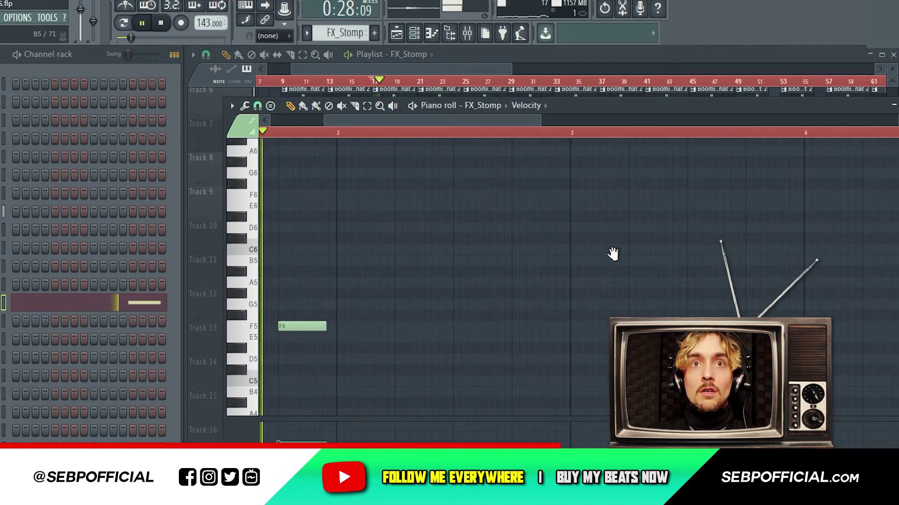
left_click(570, 55)
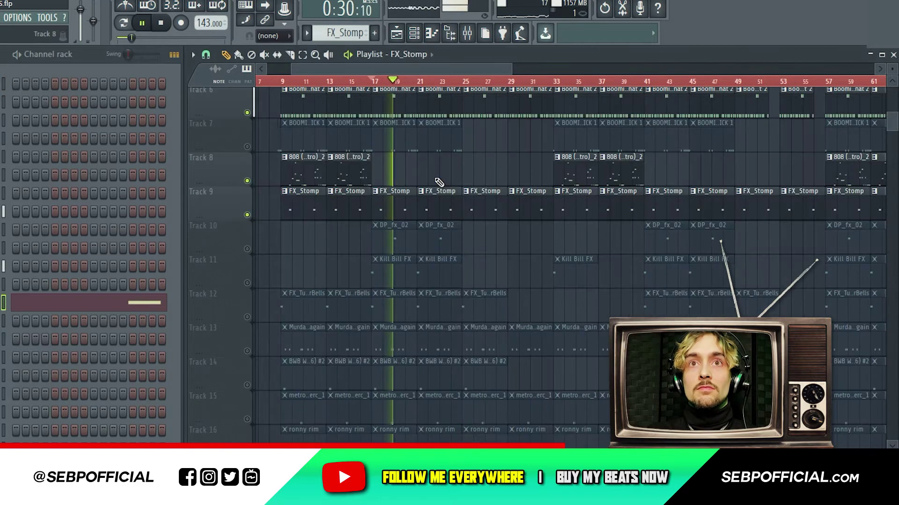
Step: View the Kill Bill FX and DP_fx_02 notes (a single G#4), then unmute Track 11
left_click(391, 277)
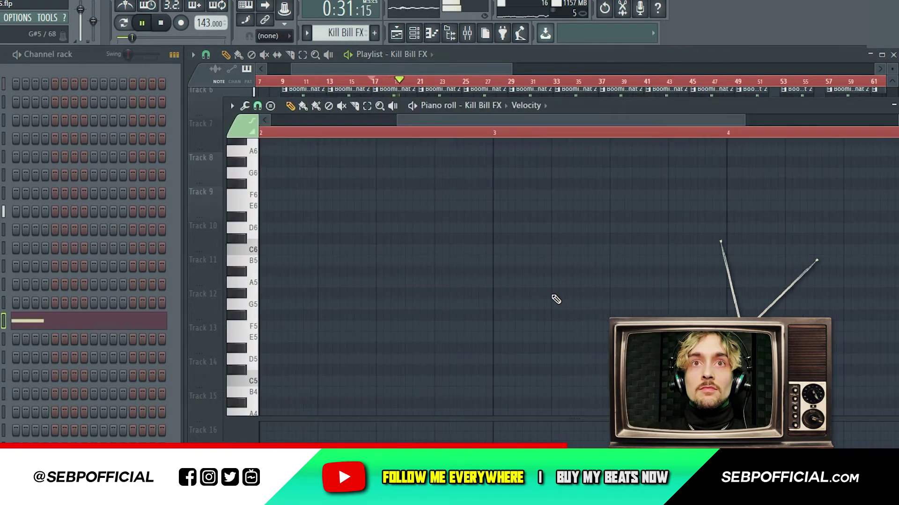
left_click(484, 70)
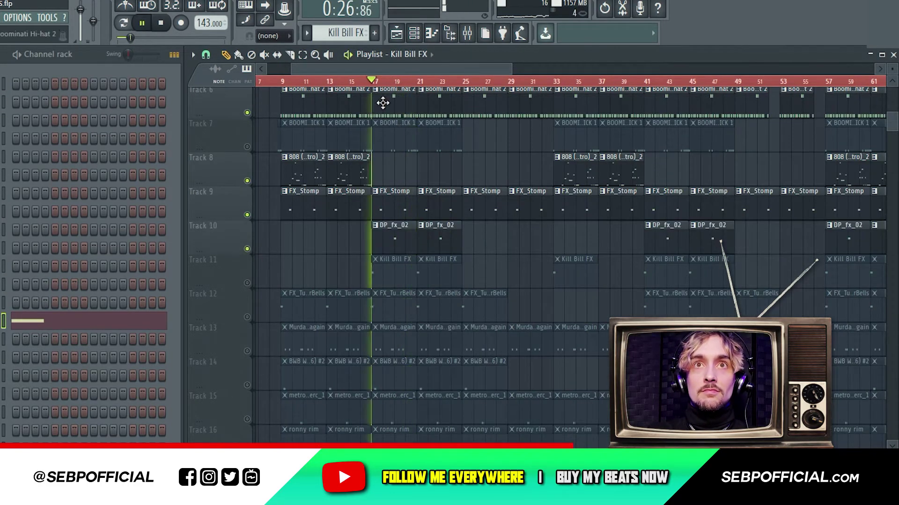
left_click(400, 232)
left_click_drag(350, 271, 528, 253)
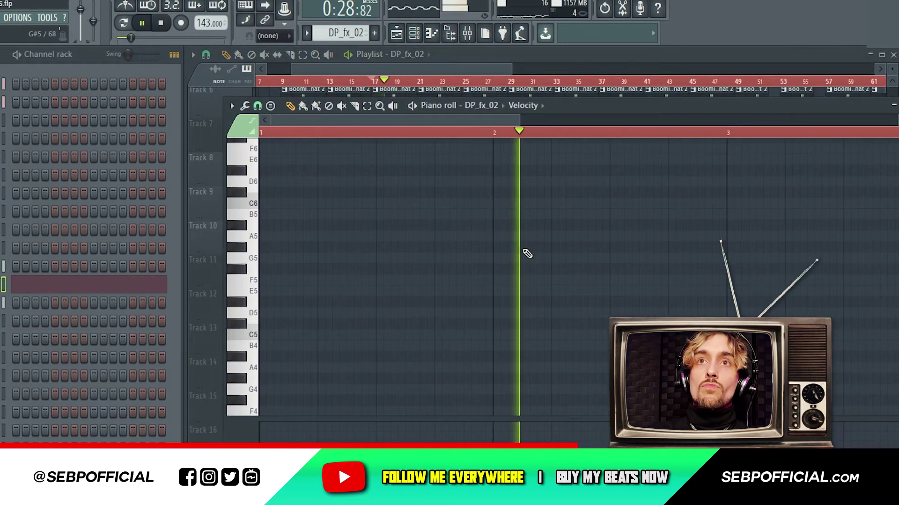
left_click_drag(608, 246, 423, 146)
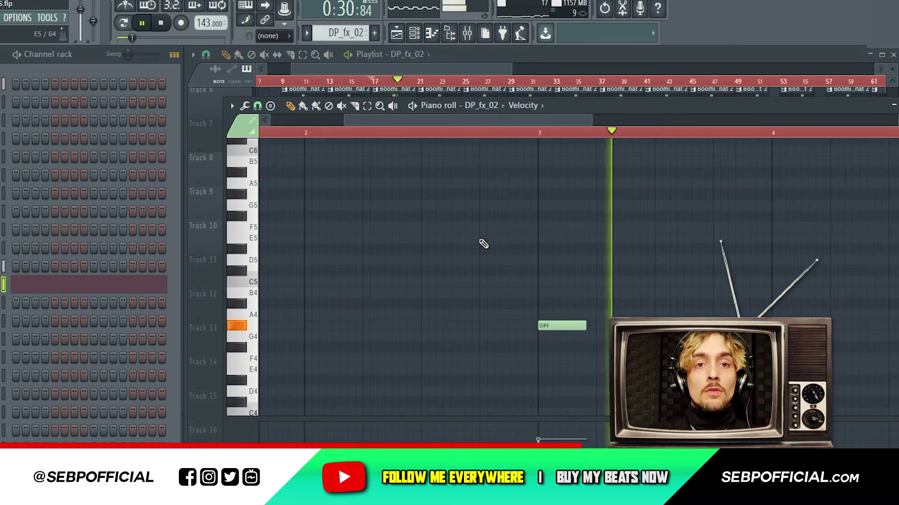
key("space")
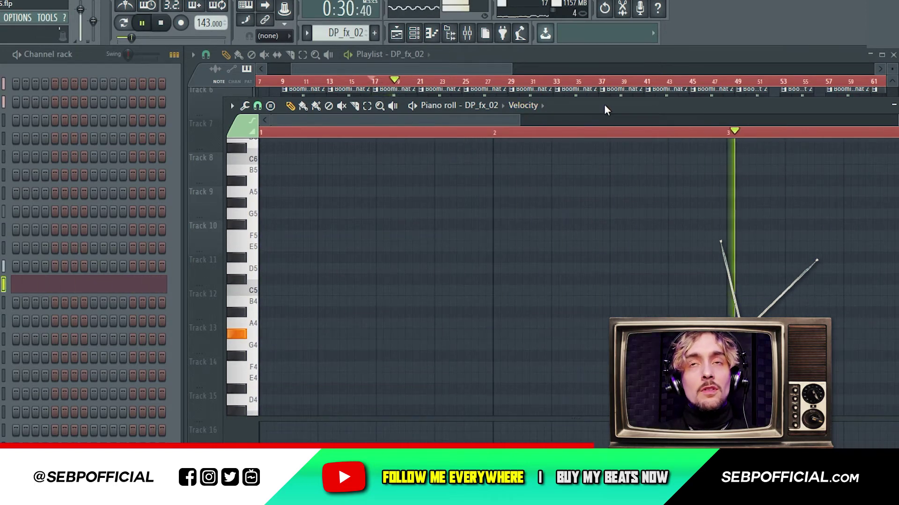
left_click_drag(604, 104, 489, 191)
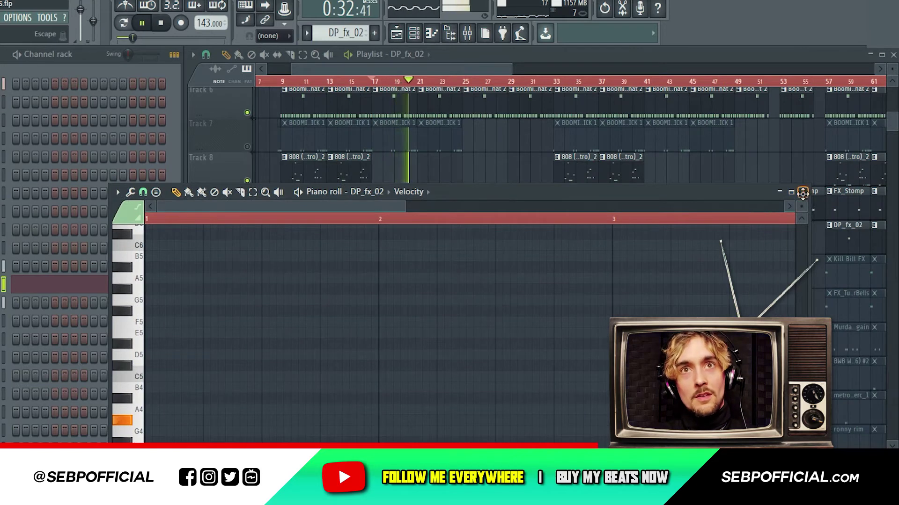
left_click(802, 193)
key("space")
left_click(247, 284)
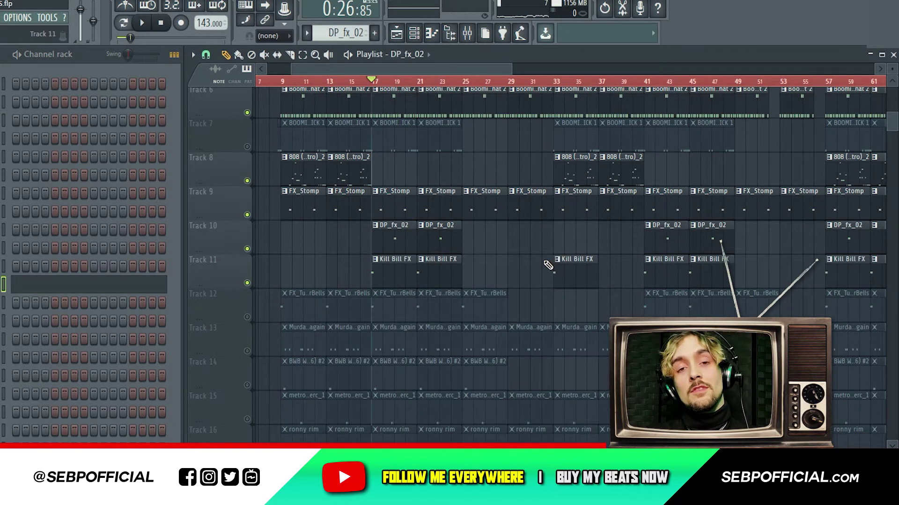
Step: Open the Kill Bill FX Piano roll and its sampler channel's sample settings
double_click(392, 270)
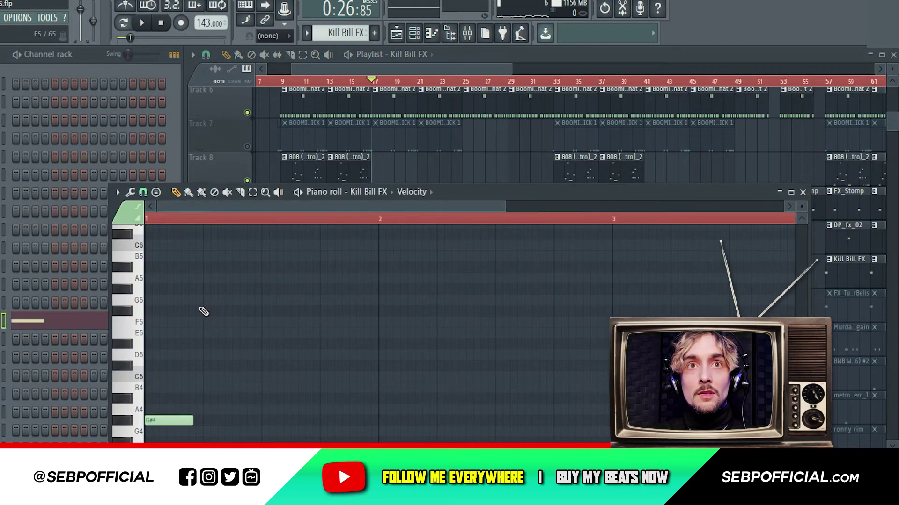
left_click_drag(464, 195, 708, 183)
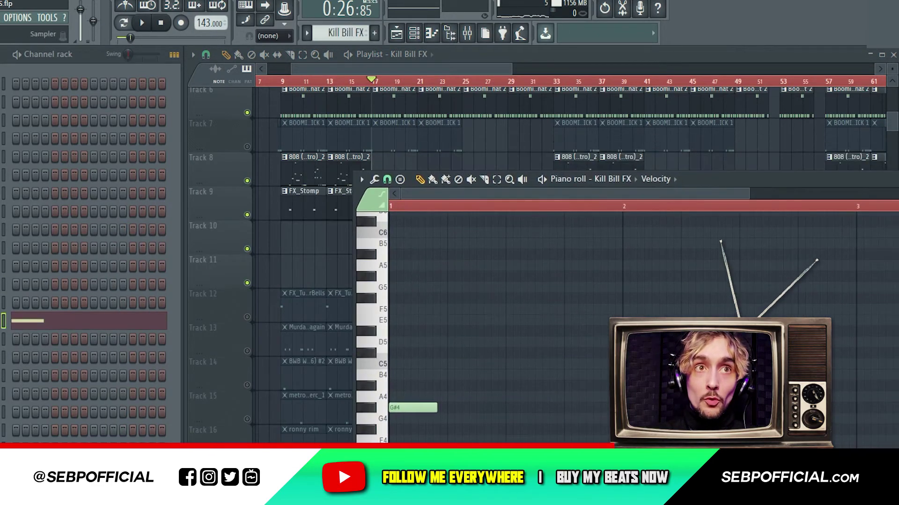
left_click(1, 321)
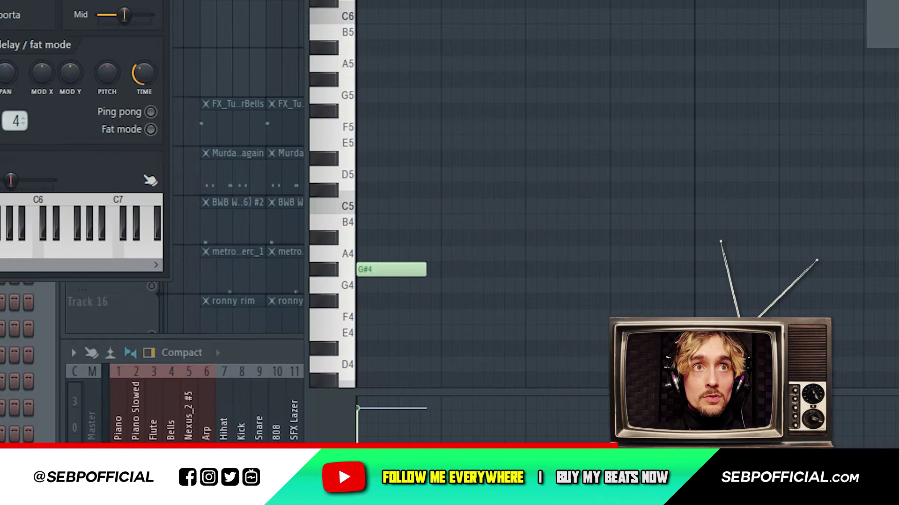
left_click(1, 162)
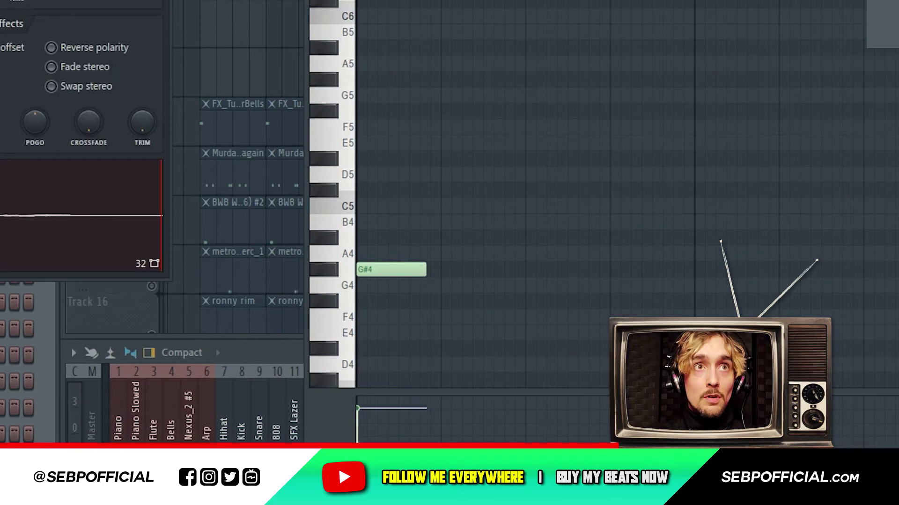
left_click_drag(1, 145, 408, 237)
left_click_drag(383, 19, 370, 20)
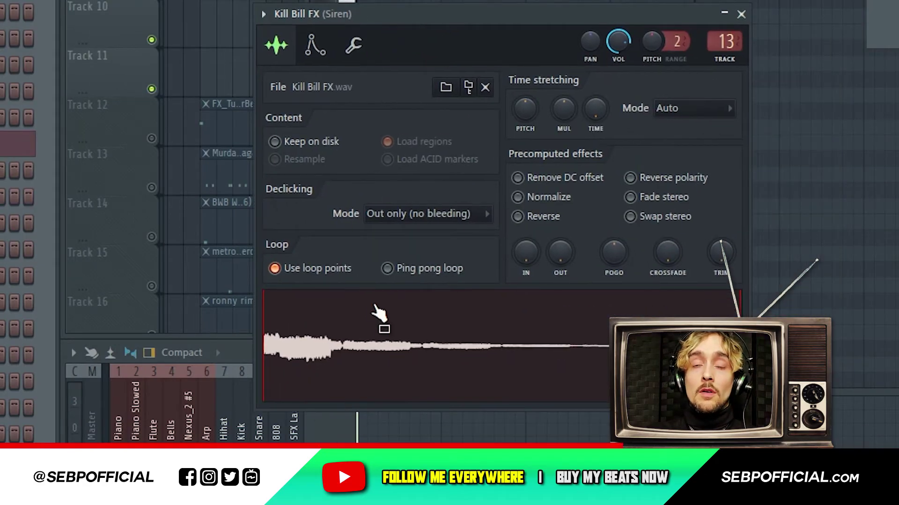
Step: Detect pitch regions on the Kill Bill FX.wav siren in Edison, then check the wrench settings
right_click(375, 307)
left_click(397, 351)
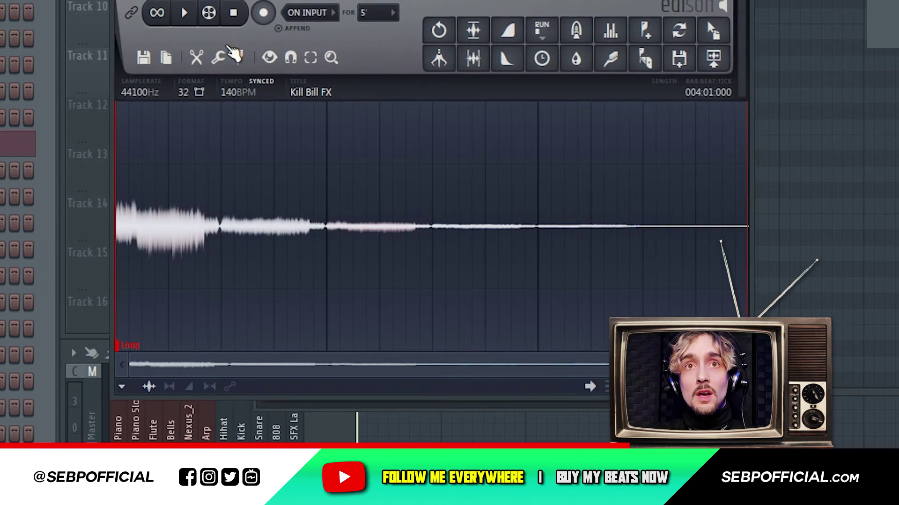
left_click(240, 57)
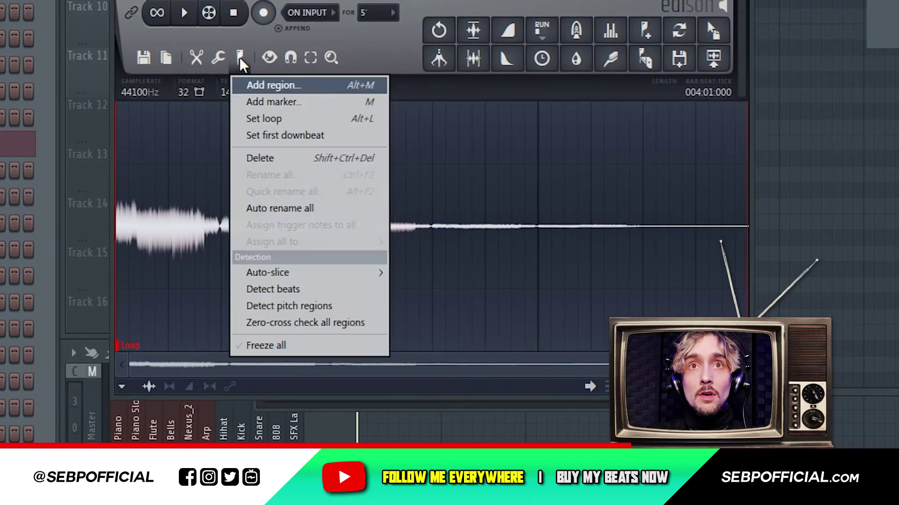
left_click(316, 307)
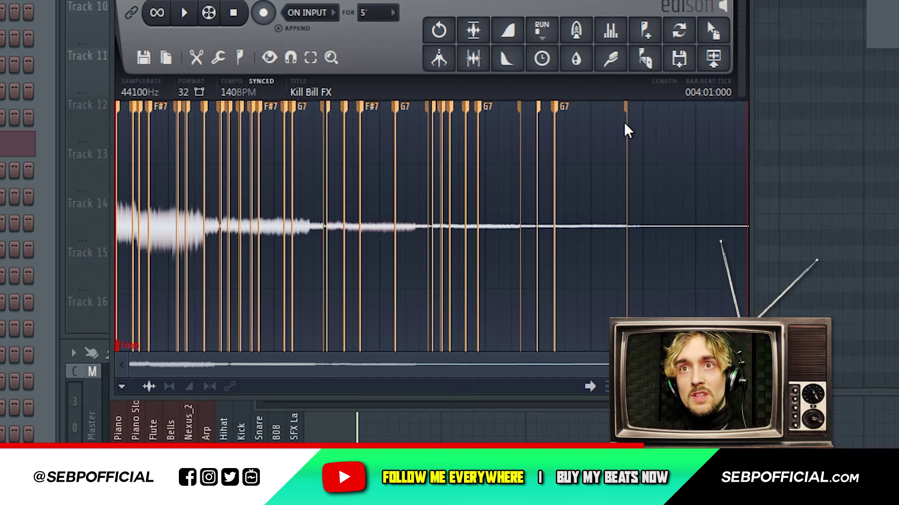
left_click(736, 4)
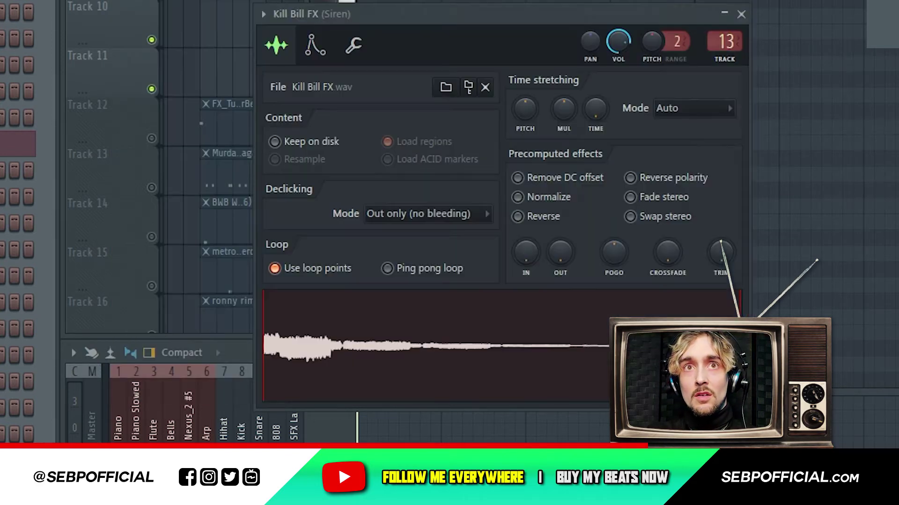
left_click(354, 46)
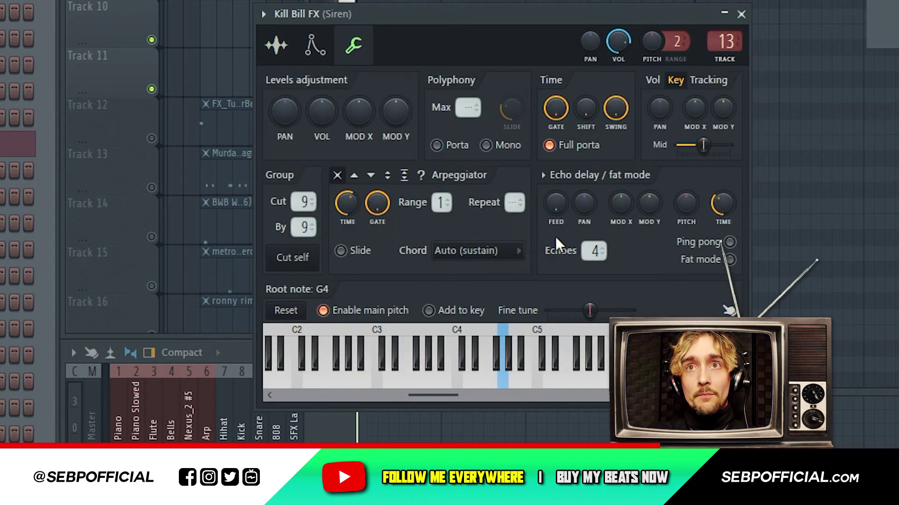
left_click(292, 45)
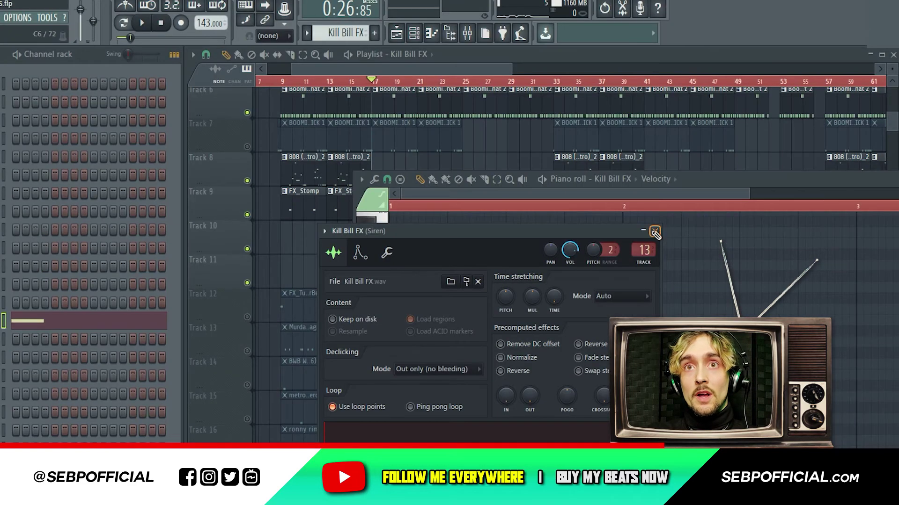
Step: Close the Kill Bill FX channel settings and preview the Kill Bill FX pattern
left_click(655, 233)
scroll(417, 308, "down", 1)
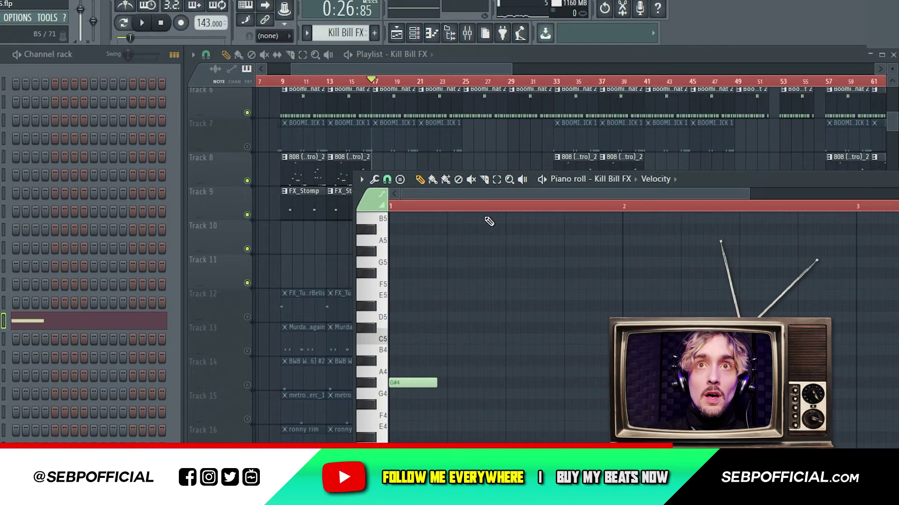
key("space")
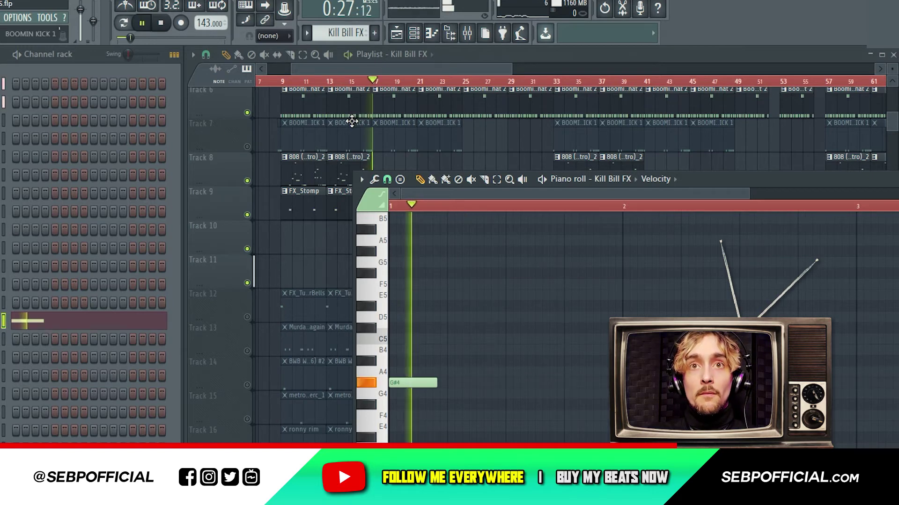
left_click(303, 248)
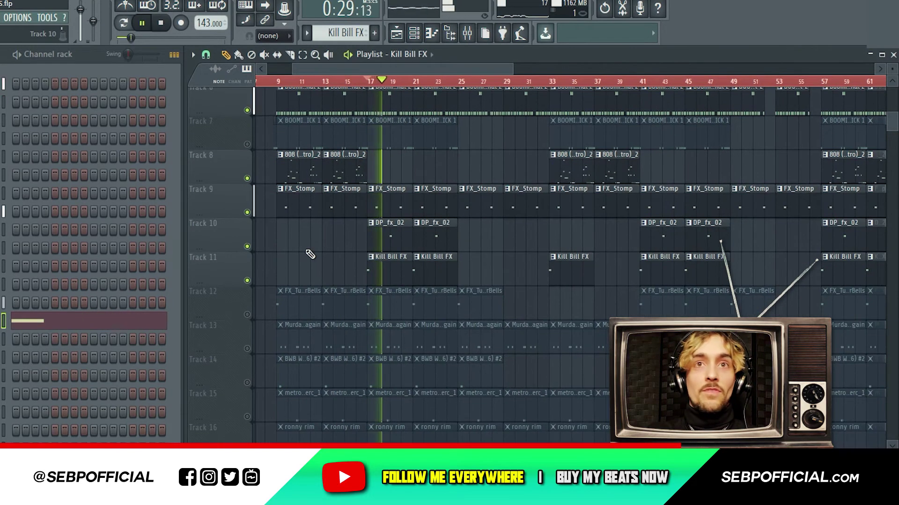
scroll(327, 256, "down", 1)
key("space")
Step: Unmute Track 12 and preview the FX_TubularBells pattern's single G#4 note
left_click(247, 281)
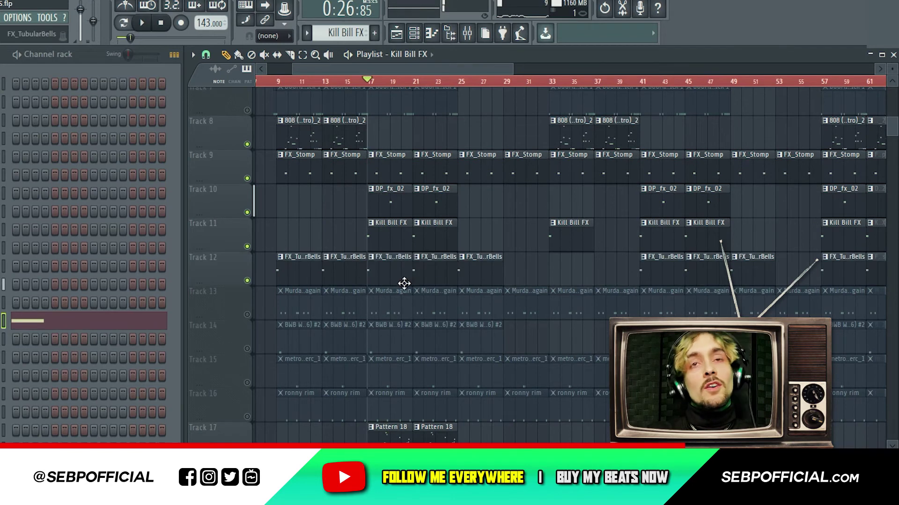
double_click(386, 274)
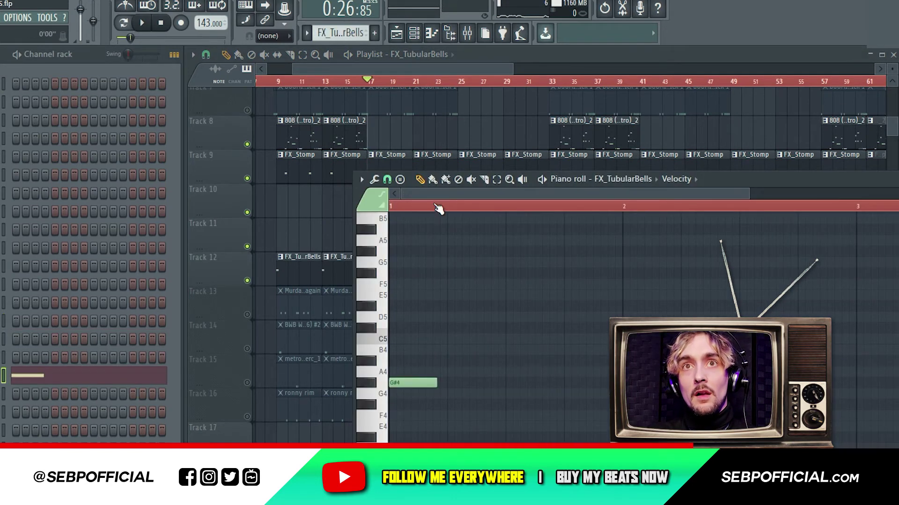
key("space")
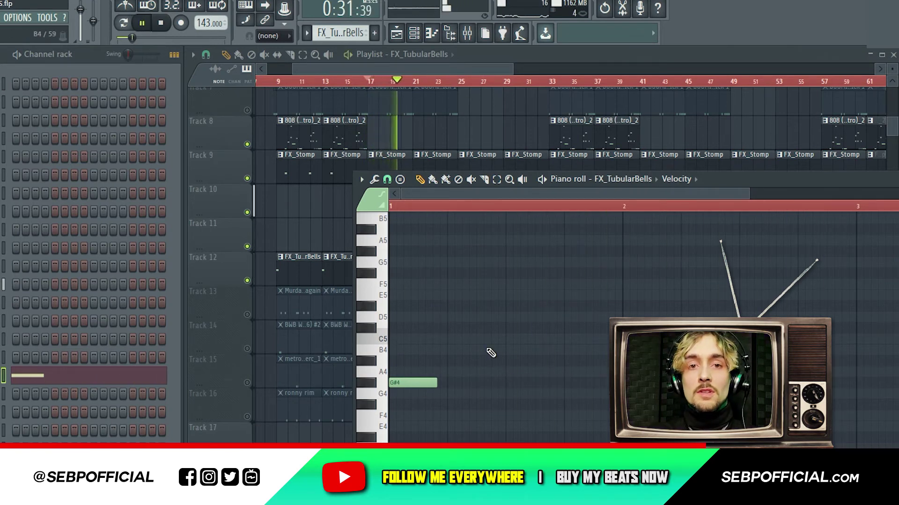
key("space")
key("space")
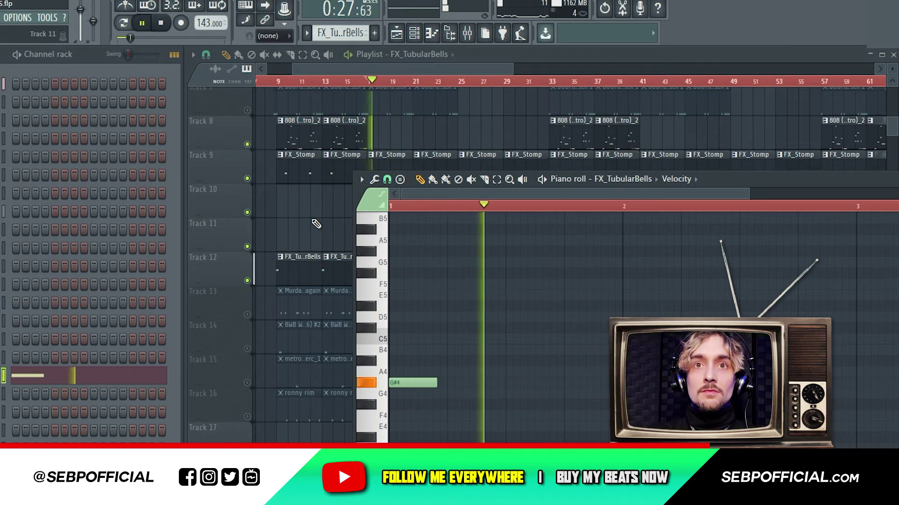
left_click(315, 220)
key("space")
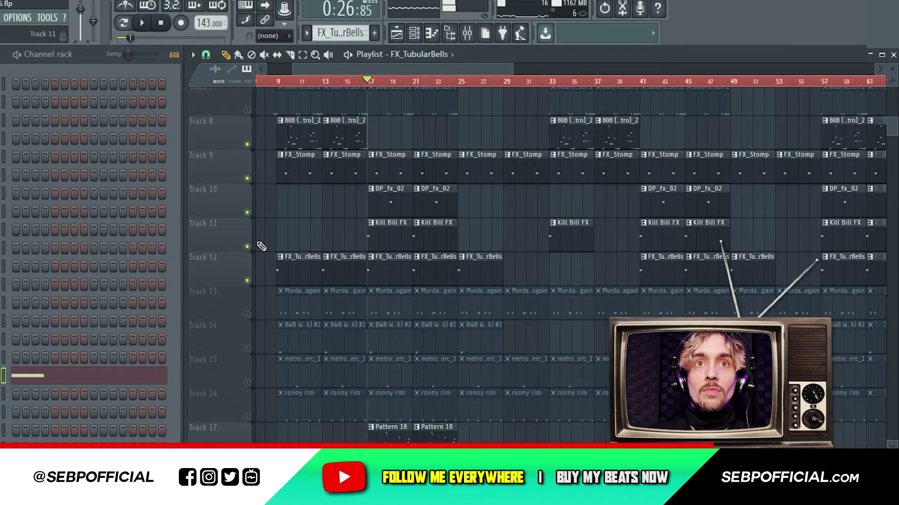
Step: Solo Track 12, play it back, then release its solo
right_click(248, 282)
key("space")
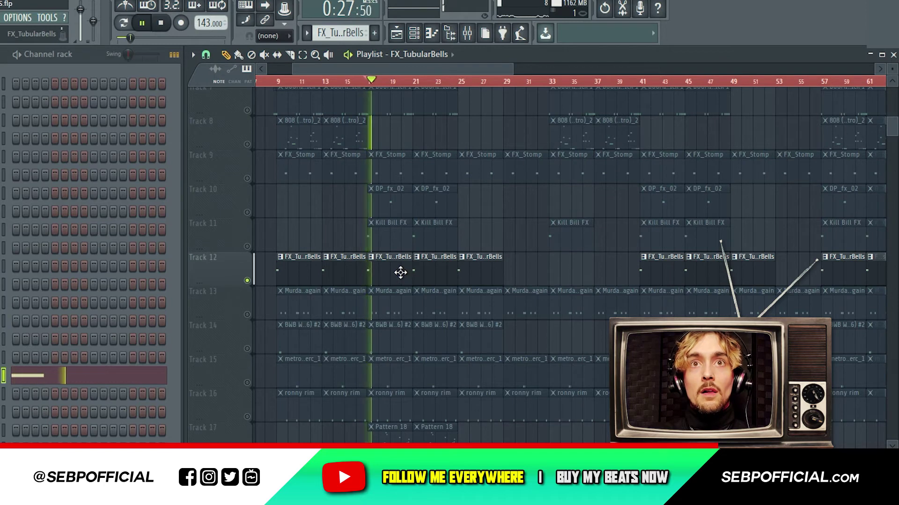
key("space")
key("space")
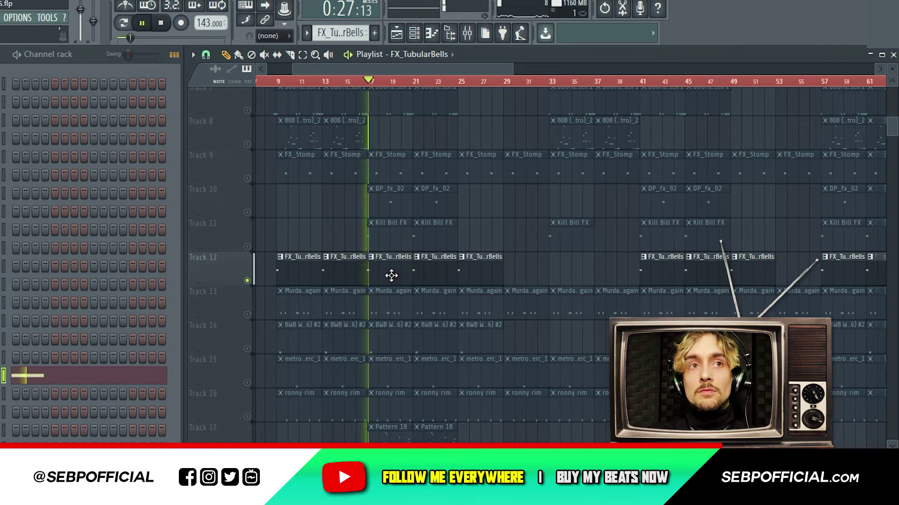
key("space")
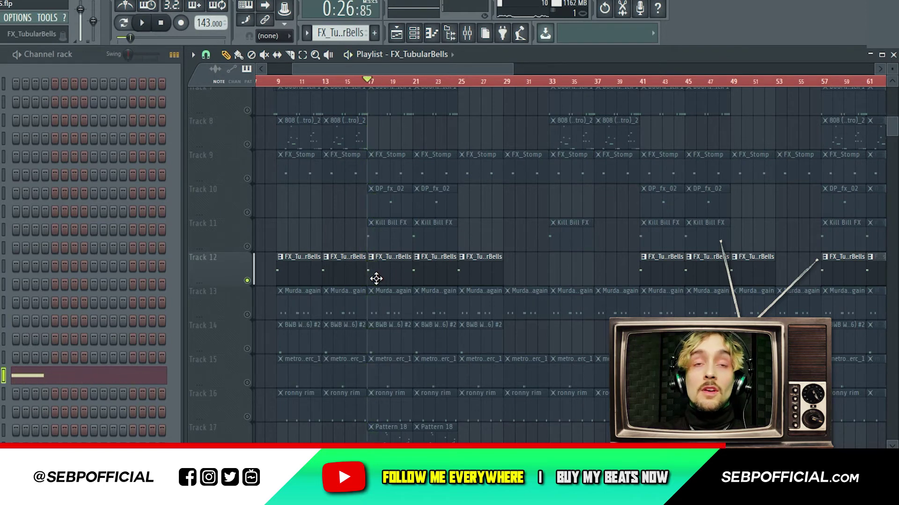
right_click(247, 281)
Step: Solo Track 13, add Tracks 14–16 alongside it, and open the ronny rim pattern
right_click(247, 314)
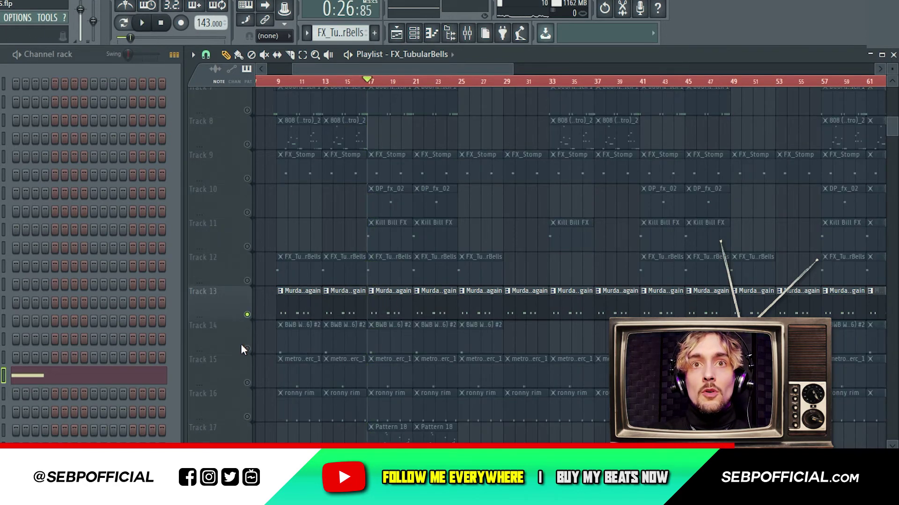
left_click(247, 349)
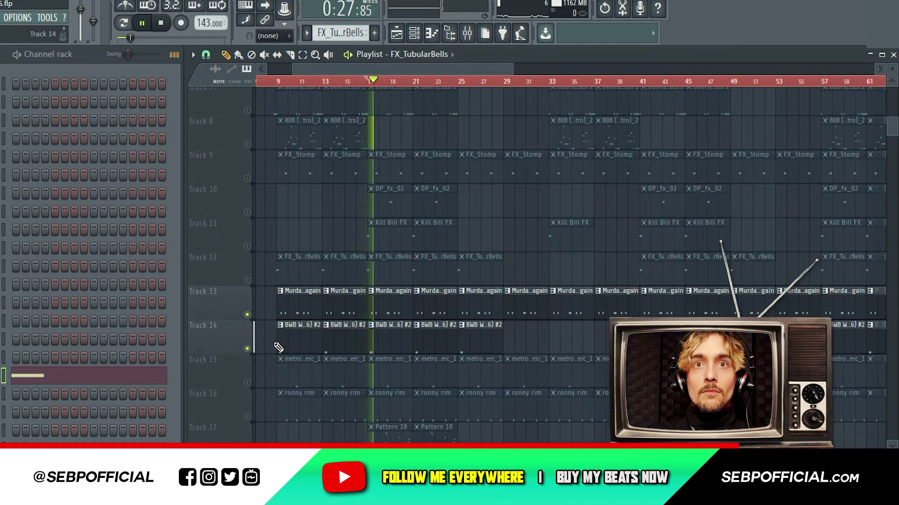
left_click(247, 383)
key("space")
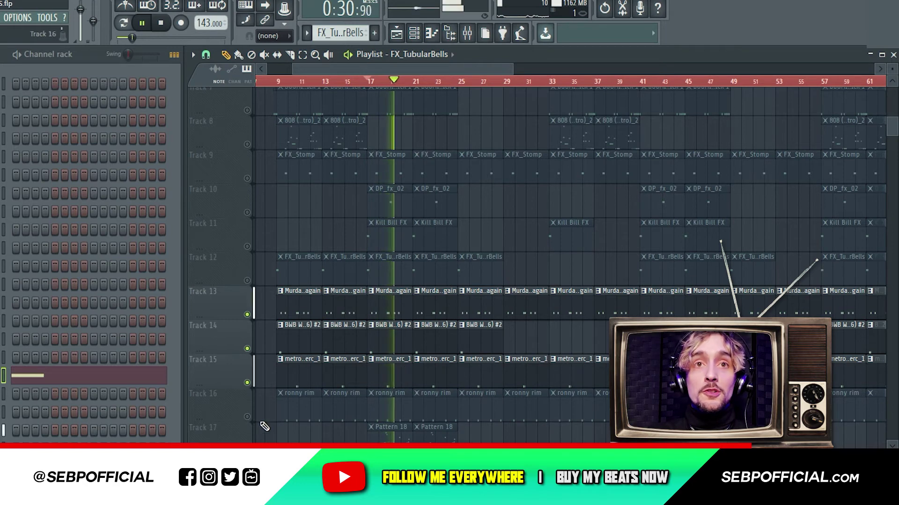
key("space")
left_click(247, 417)
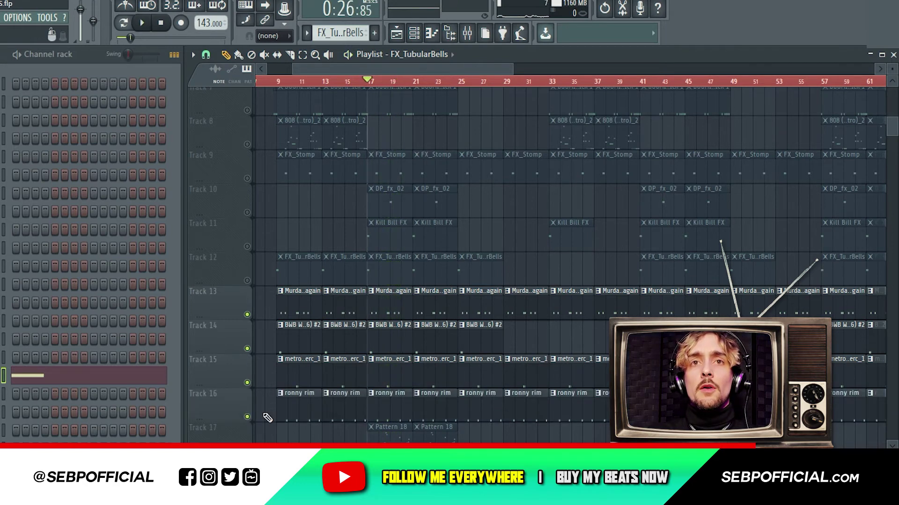
double_click(381, 406)
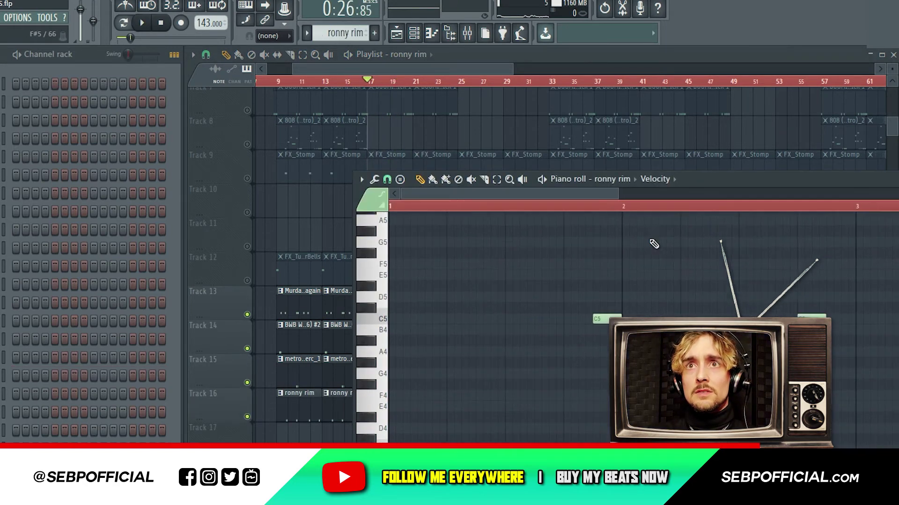
Step: Play the ronny rim pattern's repeated C5 rim notes, then close its piano roll
key("space")
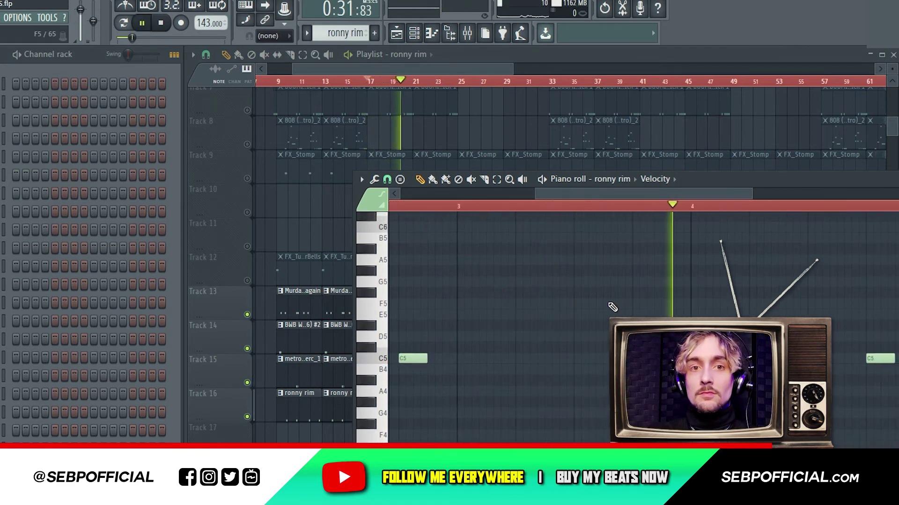
right_click(319, 226)
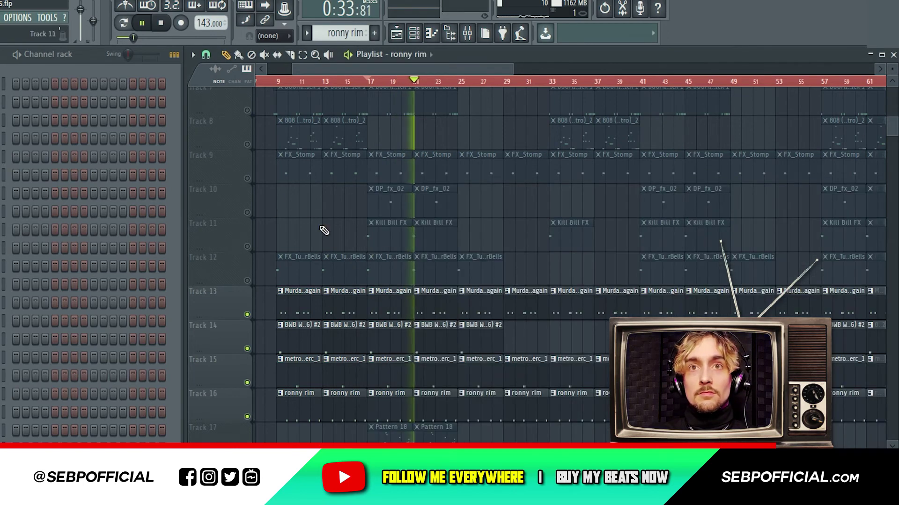
scroll(407, 275, "down", 2)
scroll(436, 302, "up", 5)
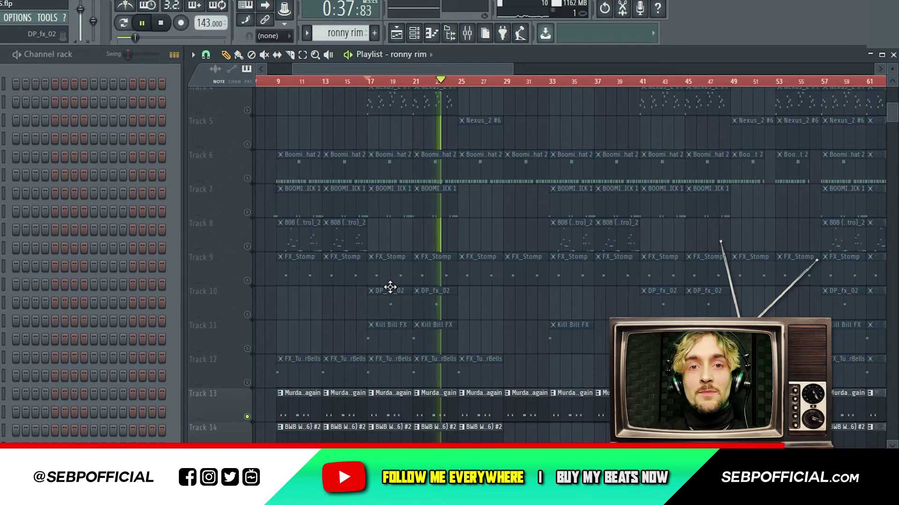
Step: Stop playback and unsolo all tracks so the full arrangement plays together
left_click_drag(509, 72, 811, 124)
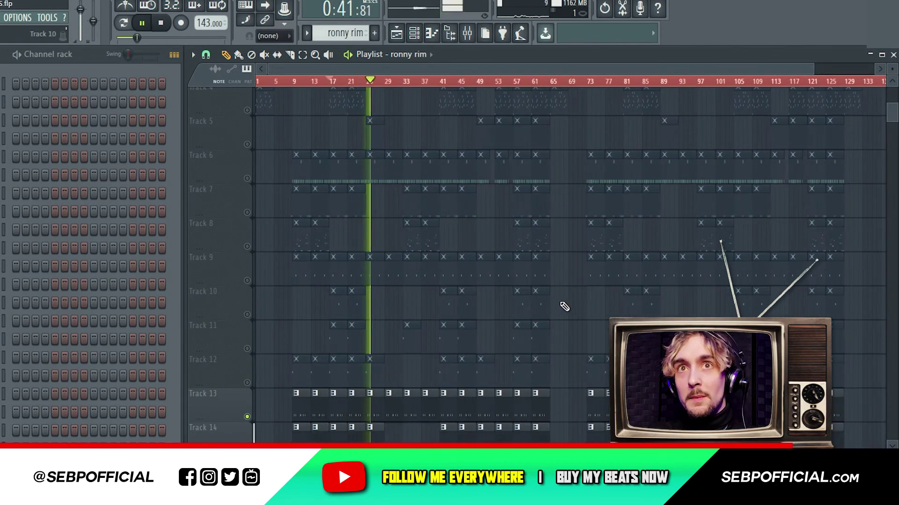
scroll(501, 301, "down", 4)
scroll(469, 297, "up", 4)
key("space")
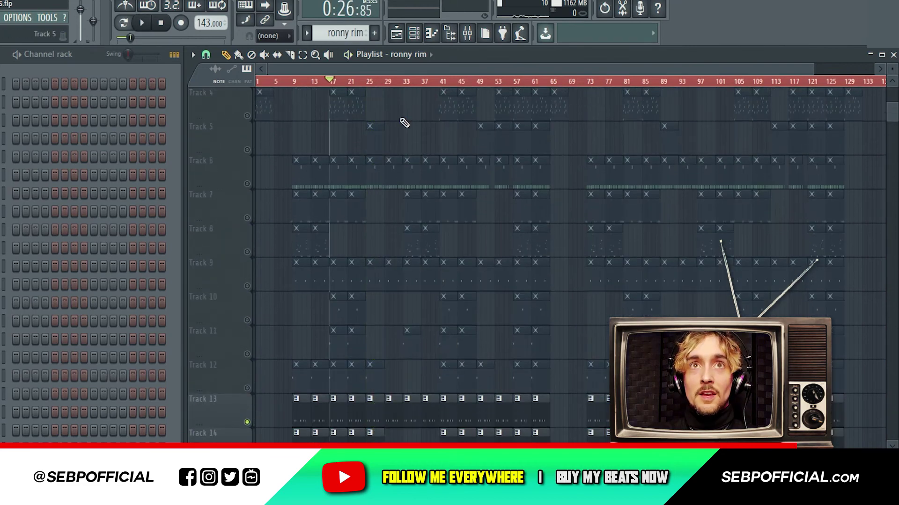
right_click(247, 423)
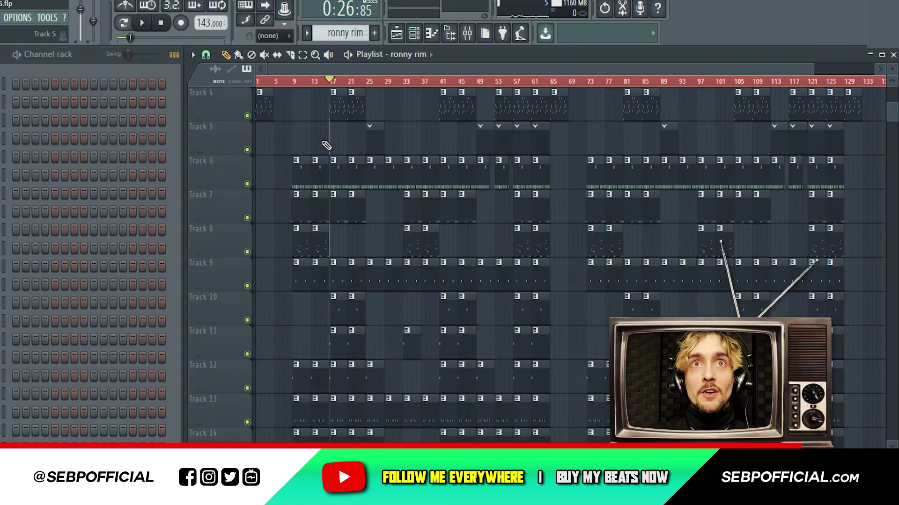